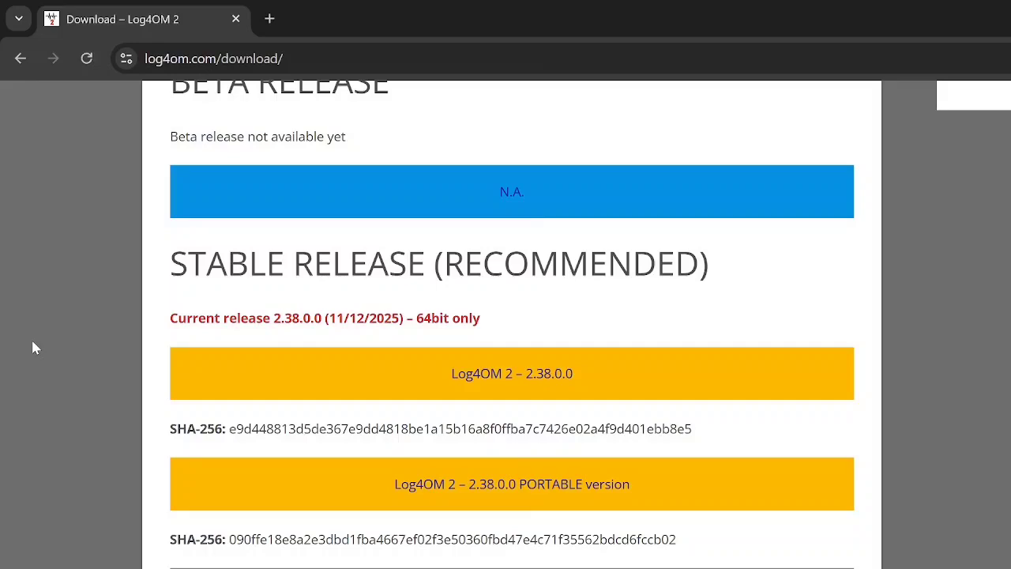
Step: Download the Log4OM 2 – 2.38.0.0 PORTABLE version from the stable release section into the Desktop's Temp folder
scroll(31, 345, up, 6)
scroll(12, 265, down, 4)
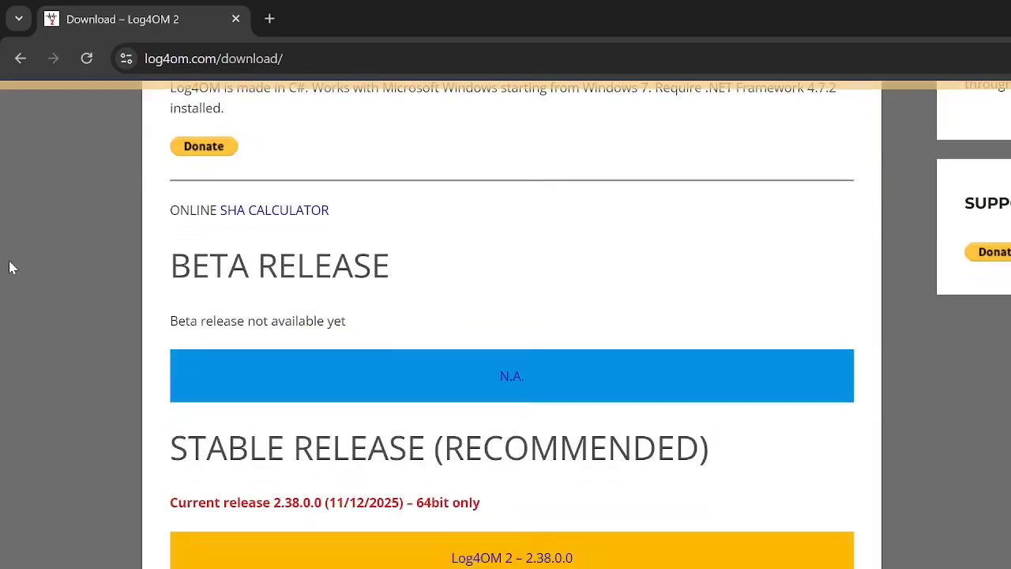
scroll(11, 267, up, 3)
click(177, 68)
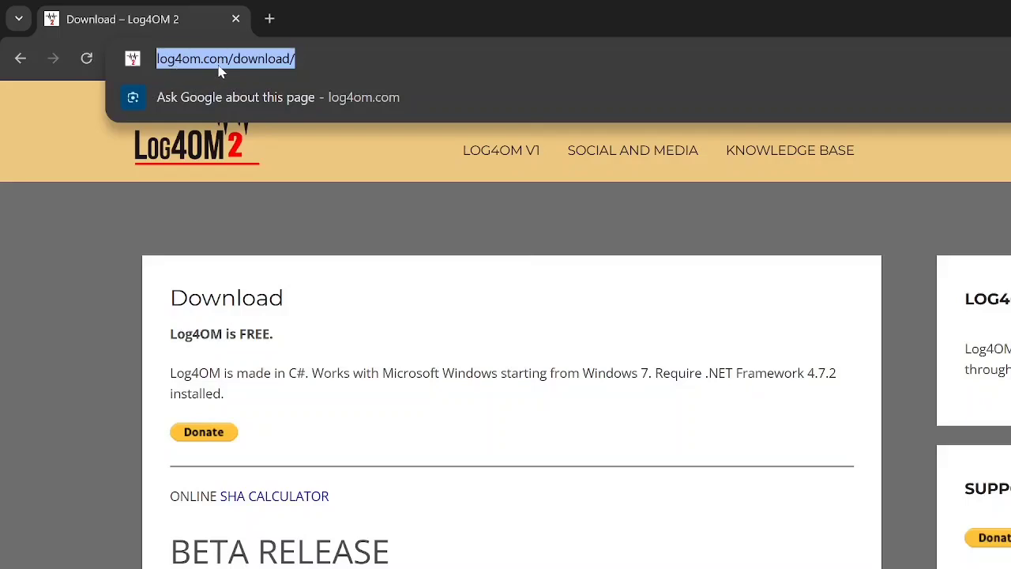
click(273, 166)
scroll(64, 326, down, 6)
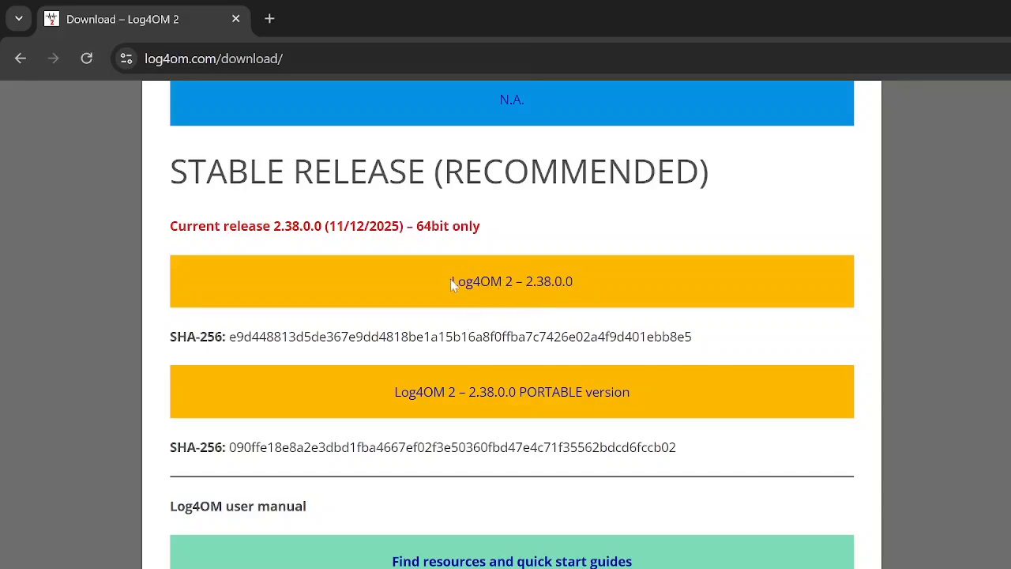
click(523, 399)
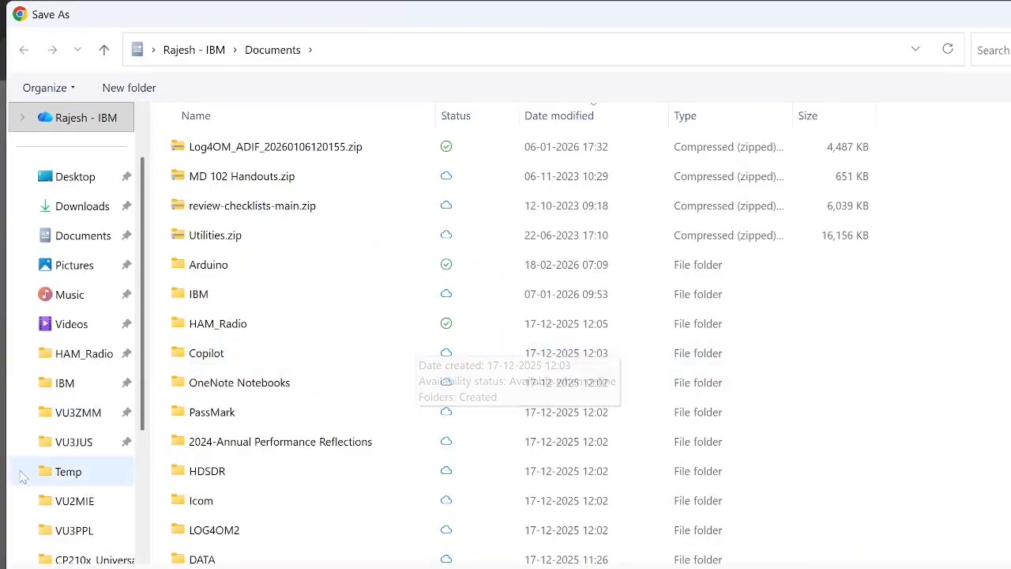
click(59, 473)
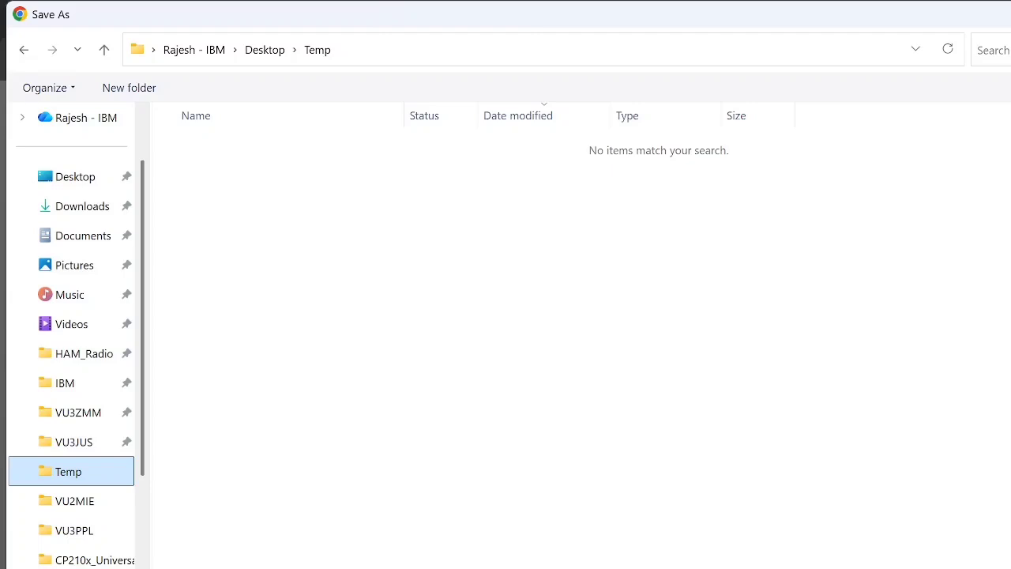
key(Return)
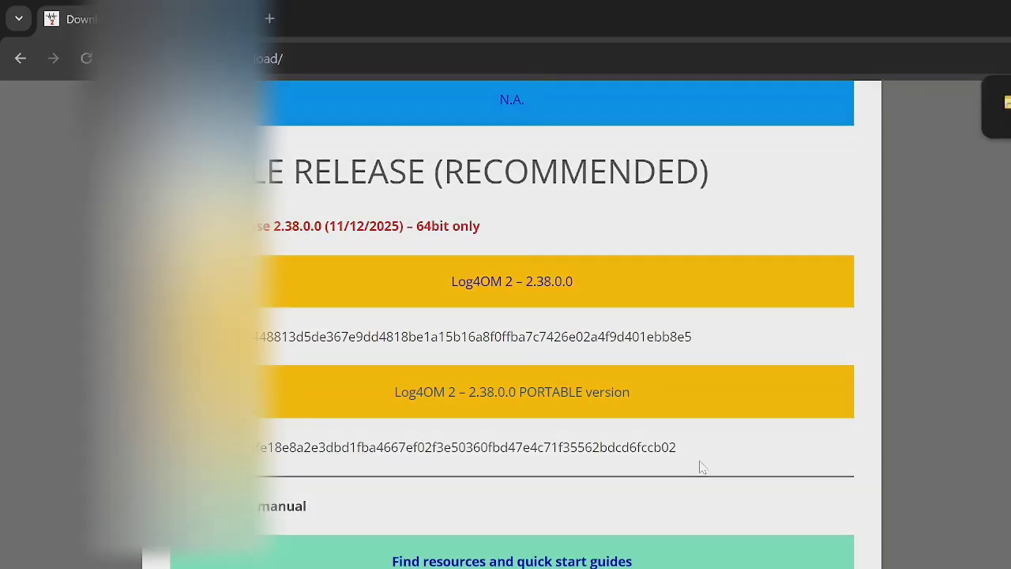
Step: Extract Log4OM2_2_38_0_0_portable.zip within the Temp folder
scroll(699, 466, up, 1)
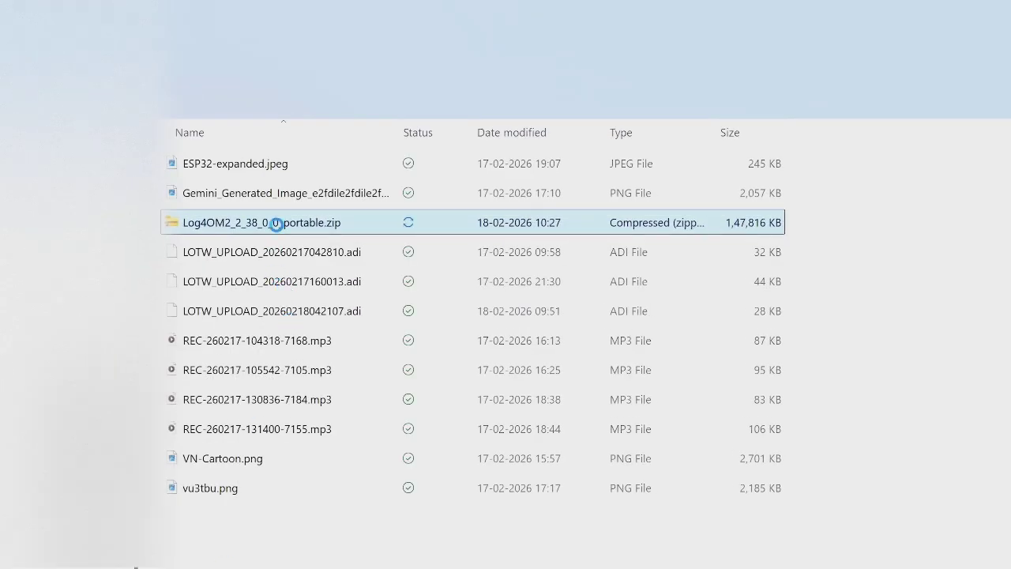
right_click(276, 223)
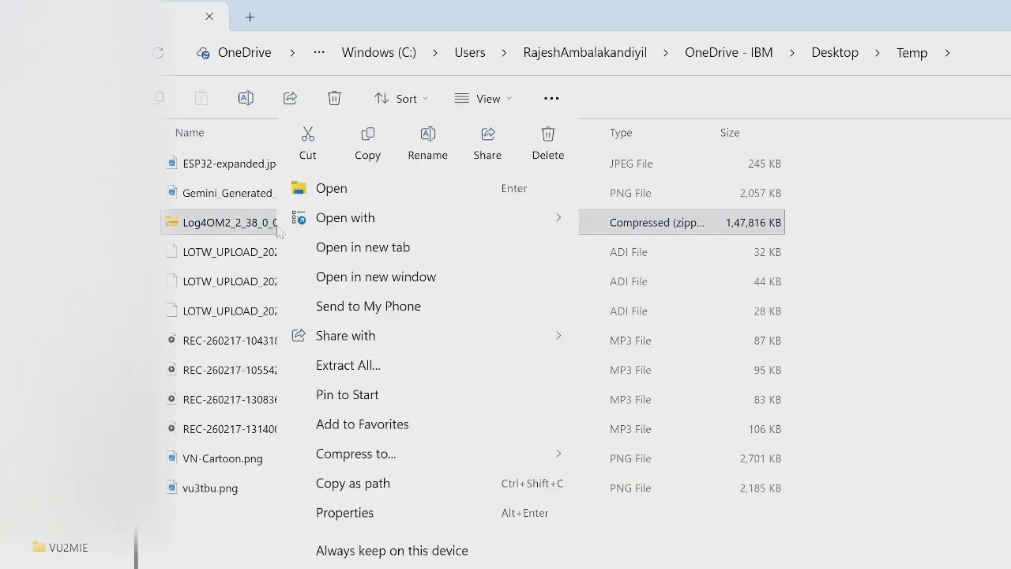
click(367, 366)
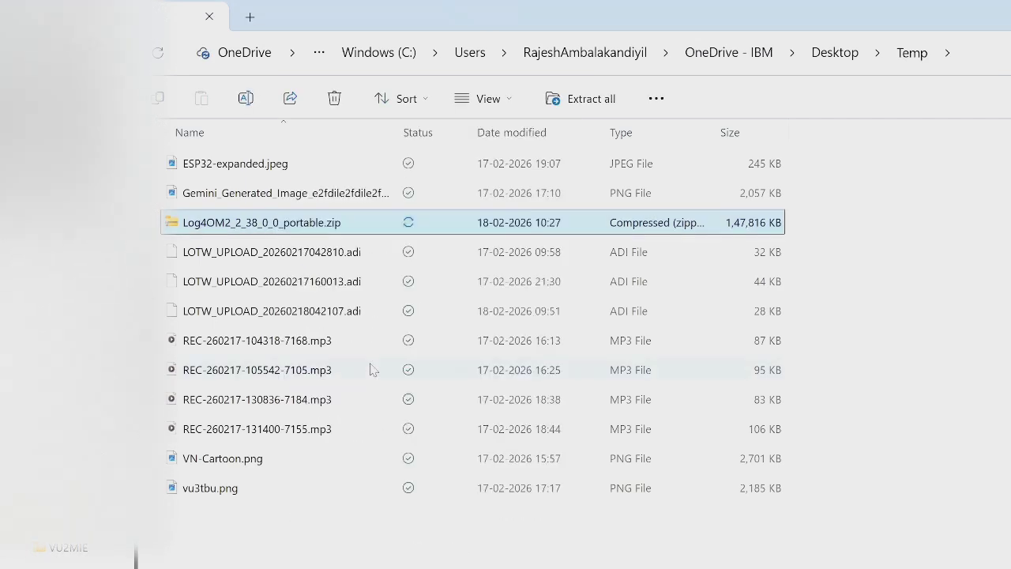
click(810, 568)
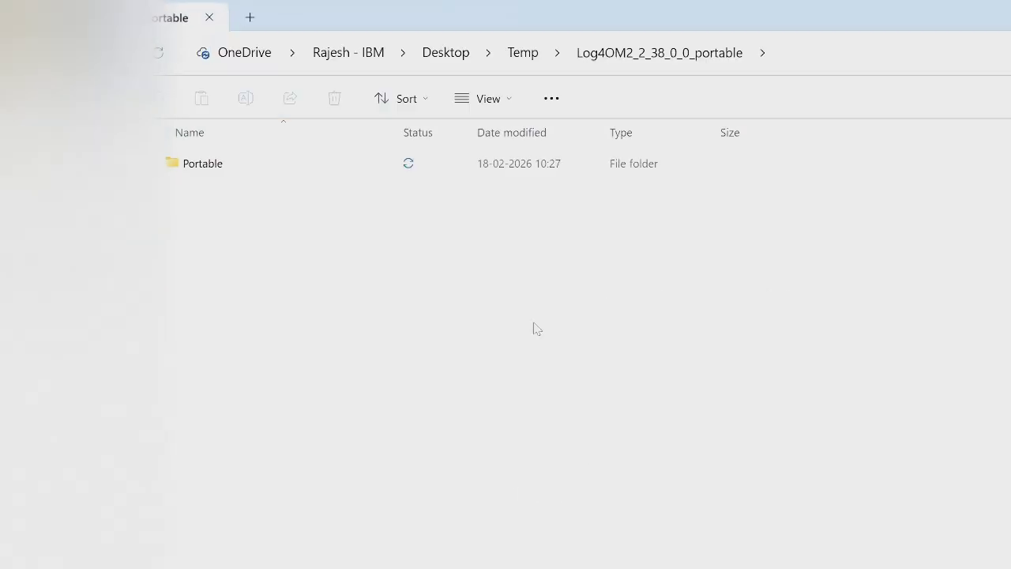
Step: Run L4ONG.exe from the extracted archive's Portable folder
click(210, 171)
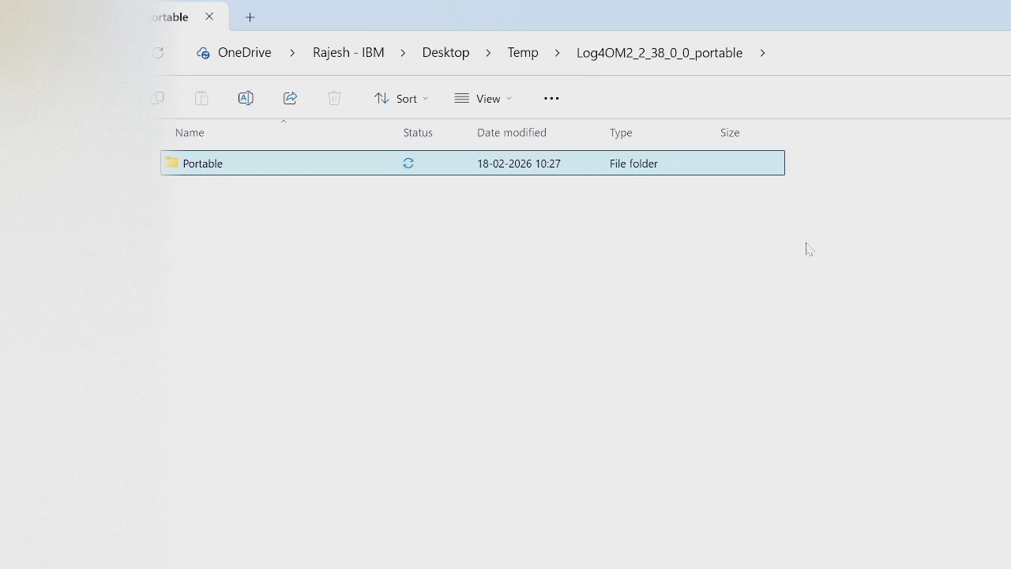
double_click(210, 168)
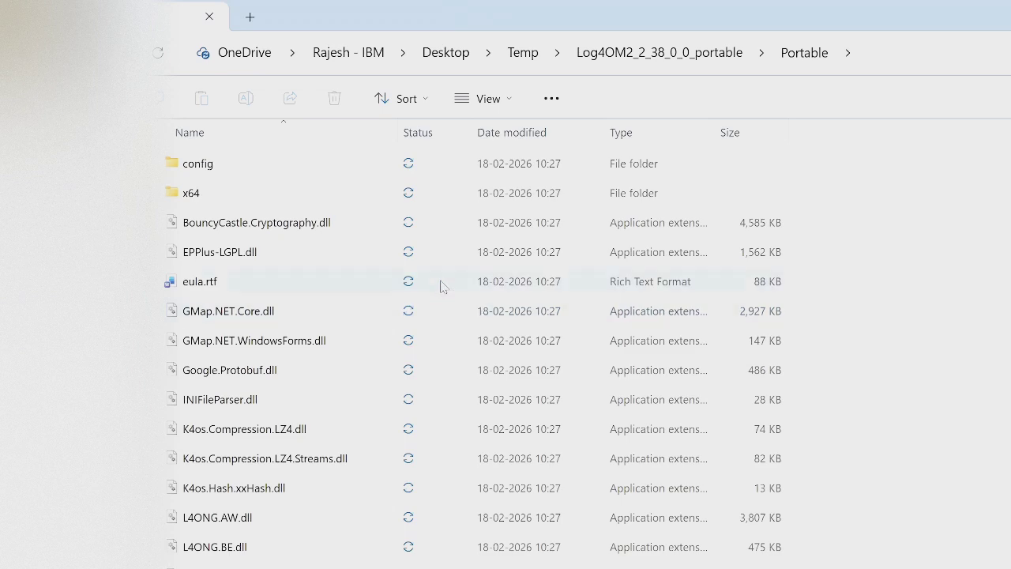
scroll(295, 379, down, 10)
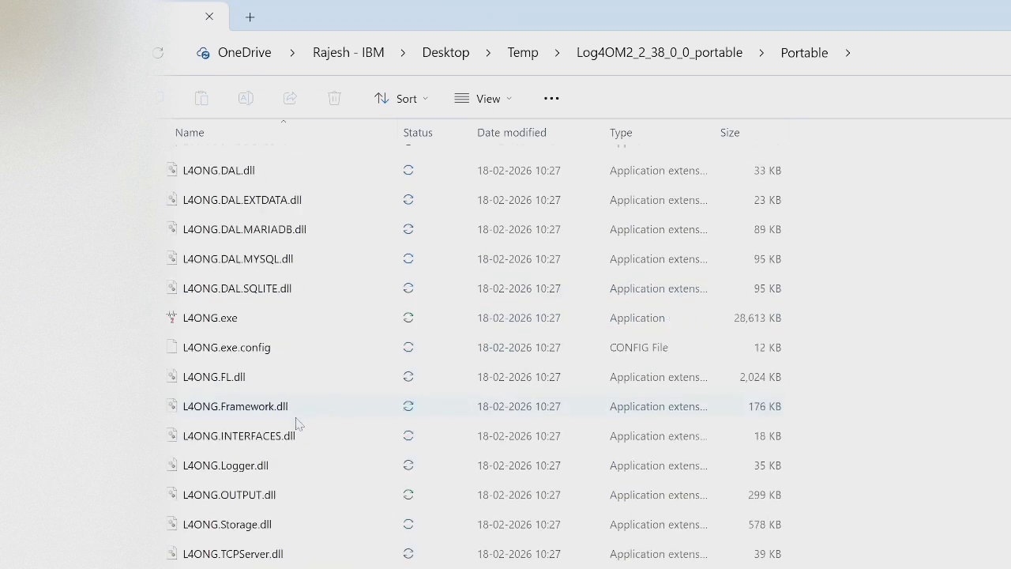
click(241, 325)
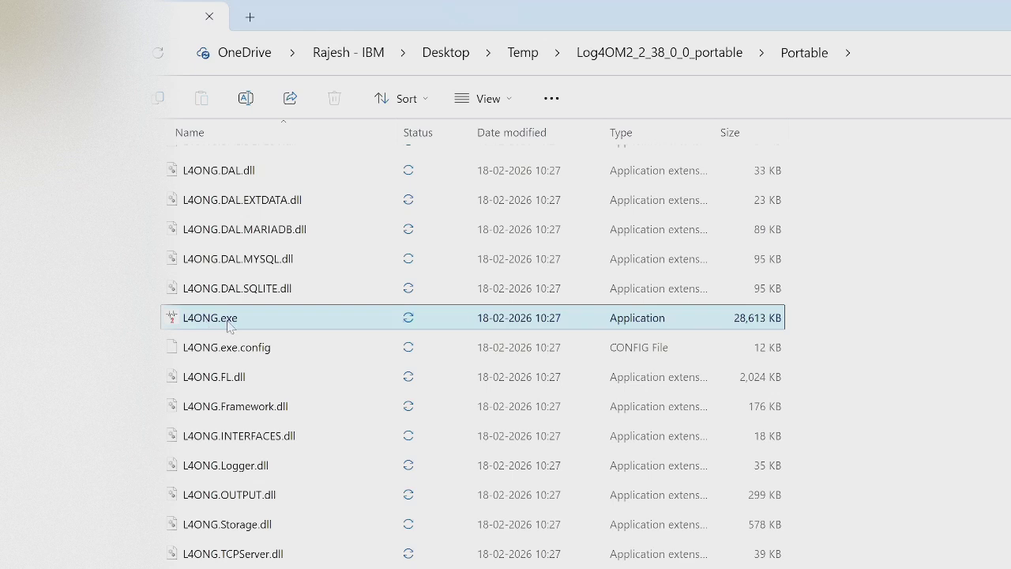
double_click(228, 323)
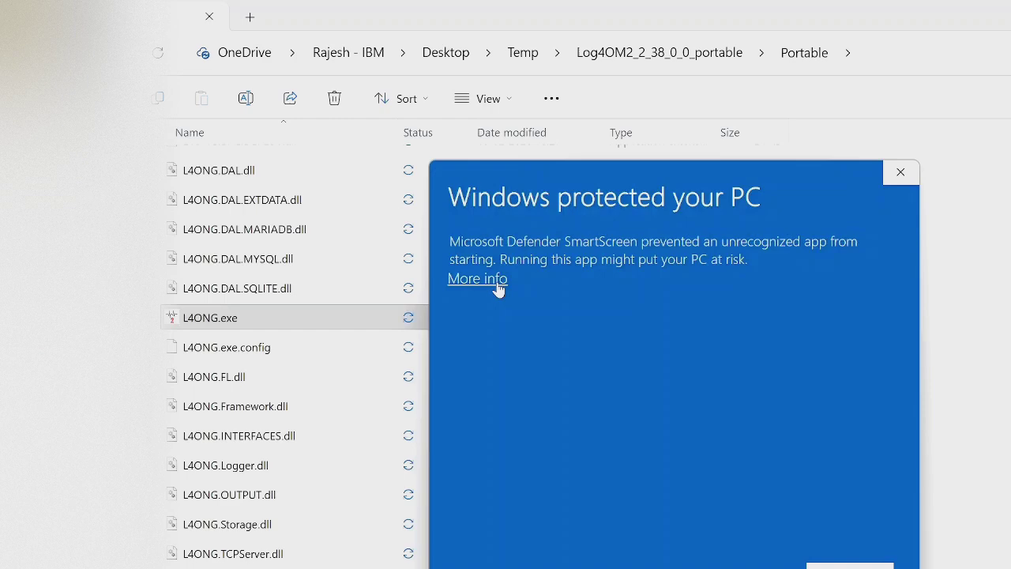
Step: Allow L4ONG.exe to run despite the SmartScreen block and close the Log4OM V2 welcome window
click(498, 281)
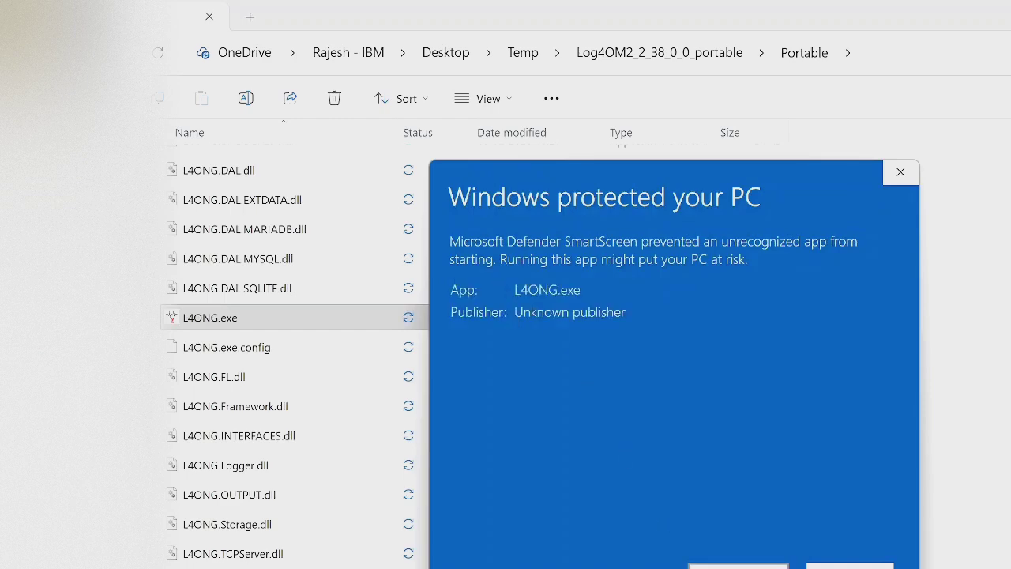
click(738, 566)
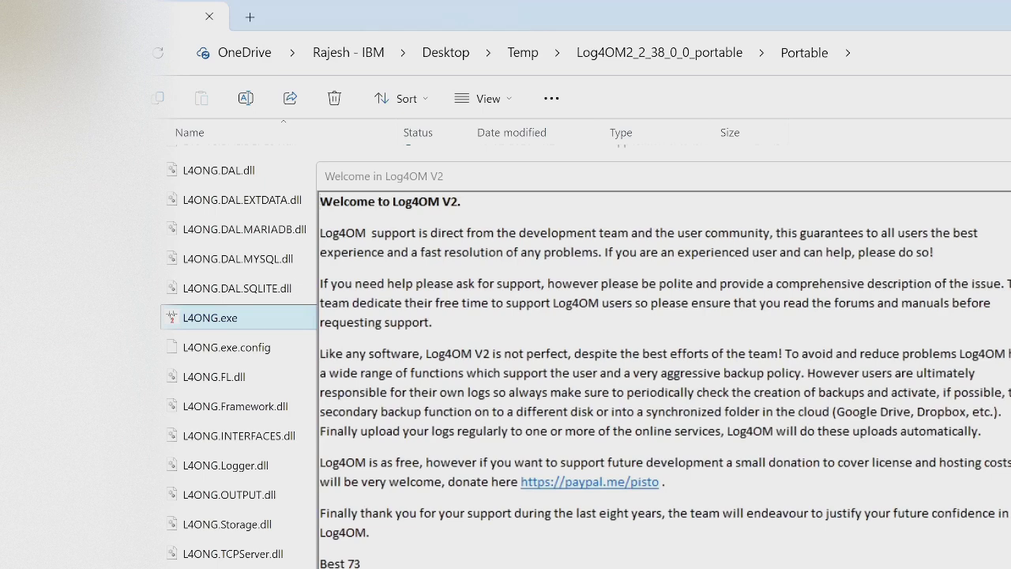
click(1010, 176)
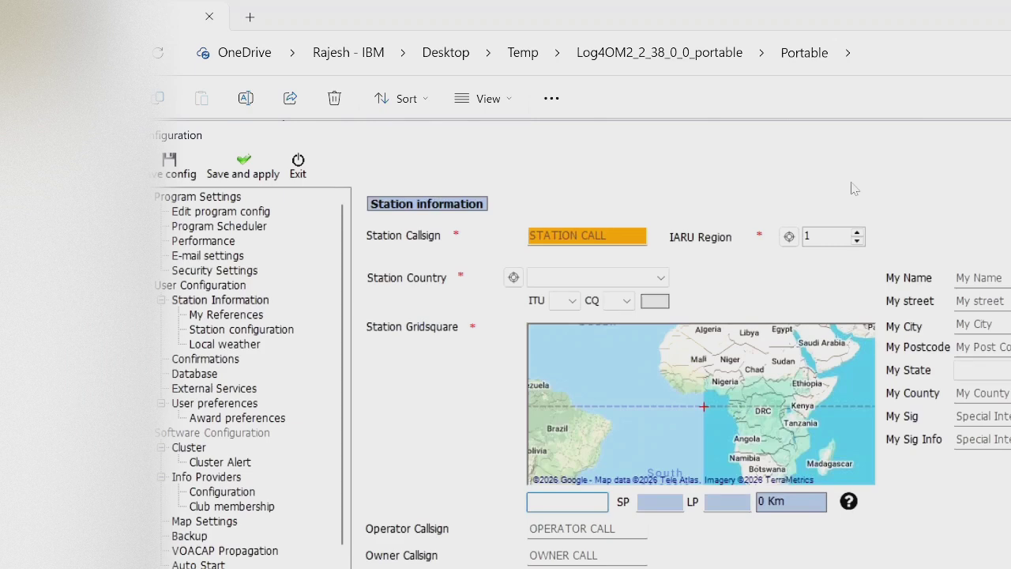
Step: Enter the station callsign in the station information and set the IARU Region to 3
click(586, 235)
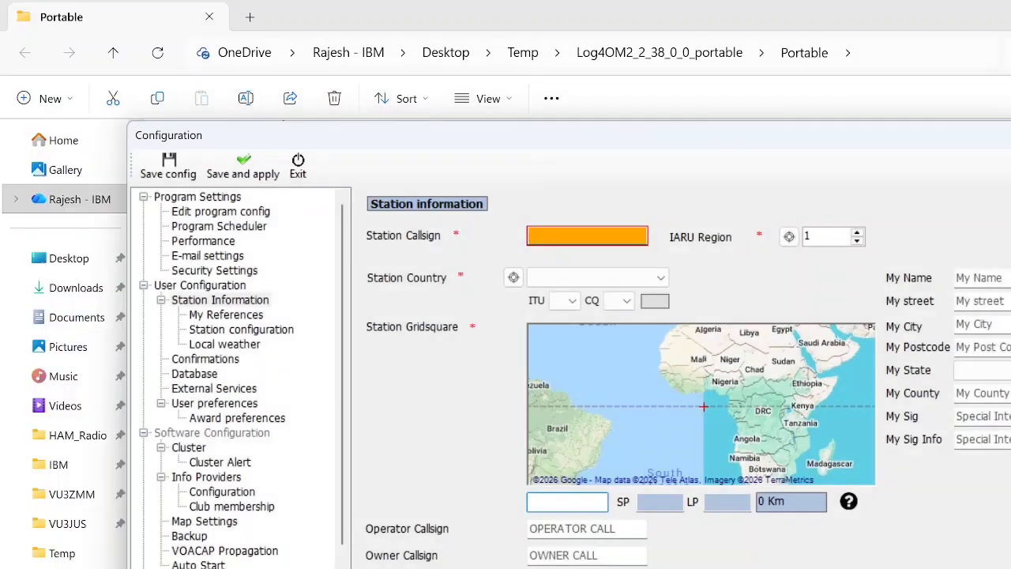
text(VUTBU)
click(856, 233)
click(856, 233)
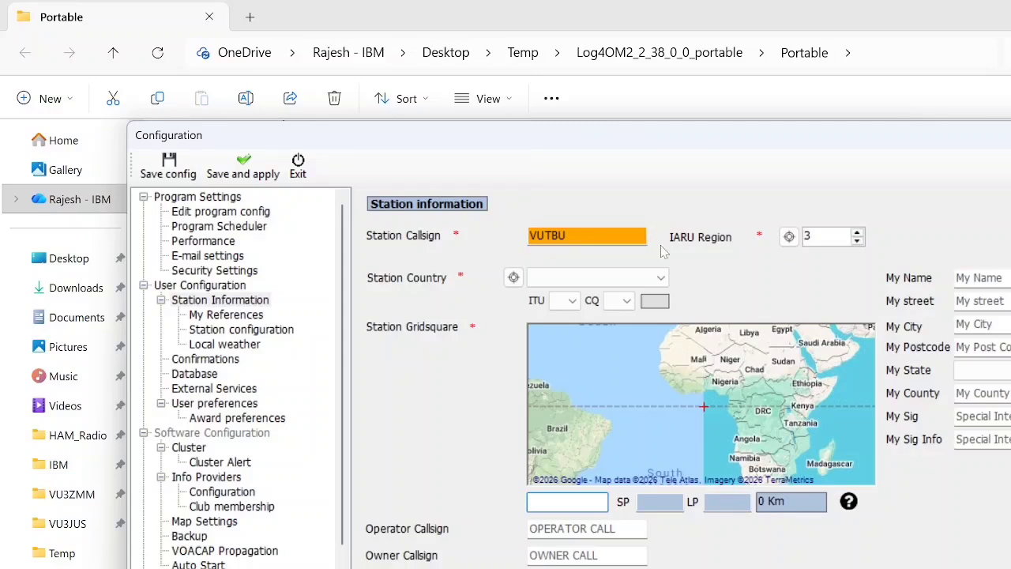
click(550, 235)
text(3)
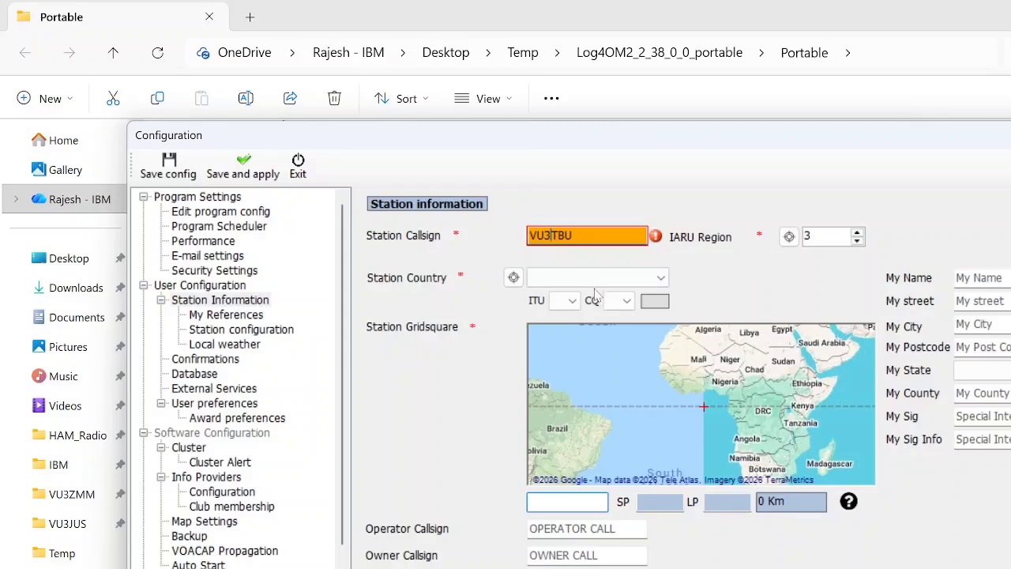
key(Tab)
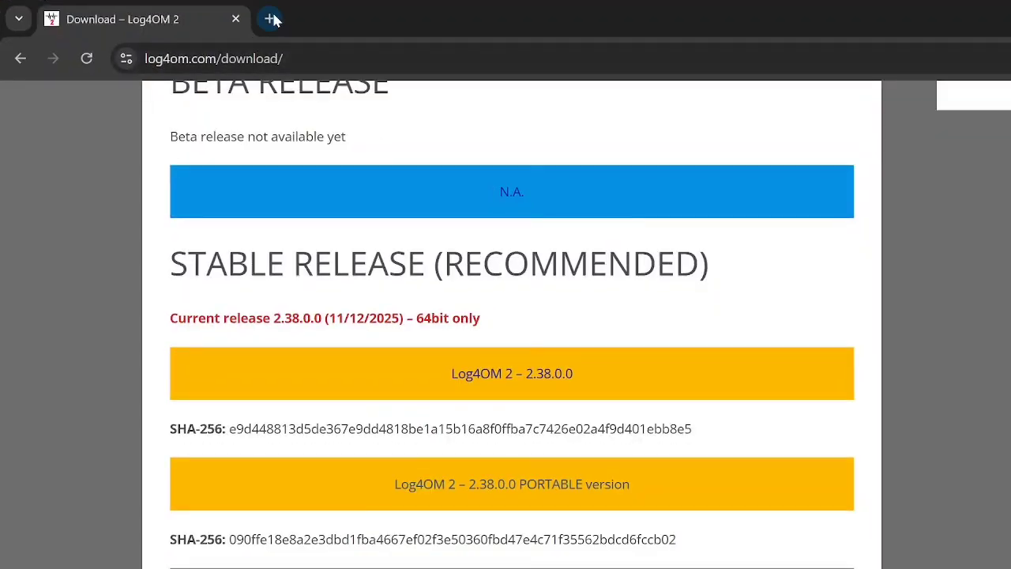
Step: Switch to Chrome, search Google for "IRAU region for India" in a new tab, and return to the Log4OM configuration
click(268, 18)
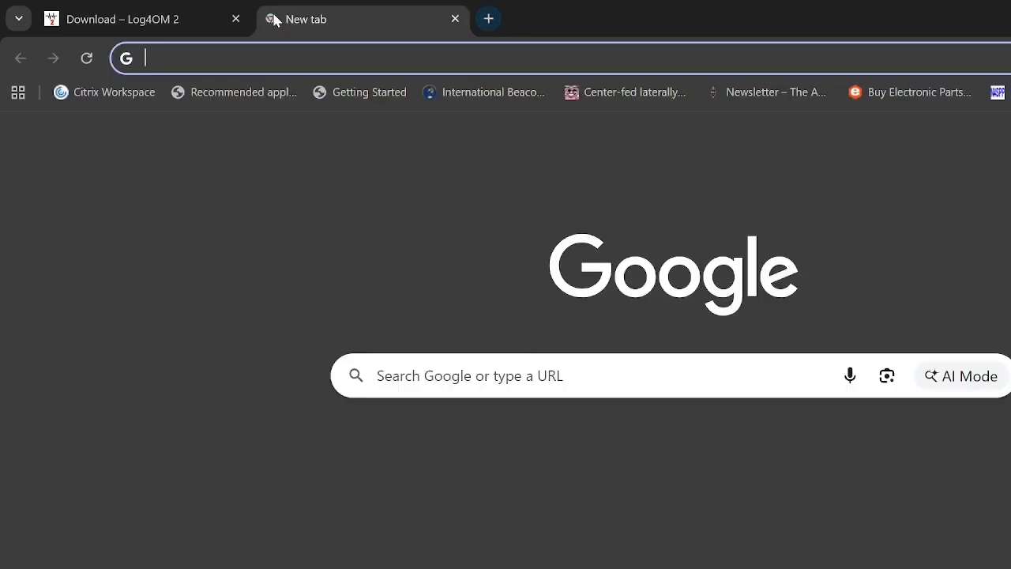
text(IRAU r)
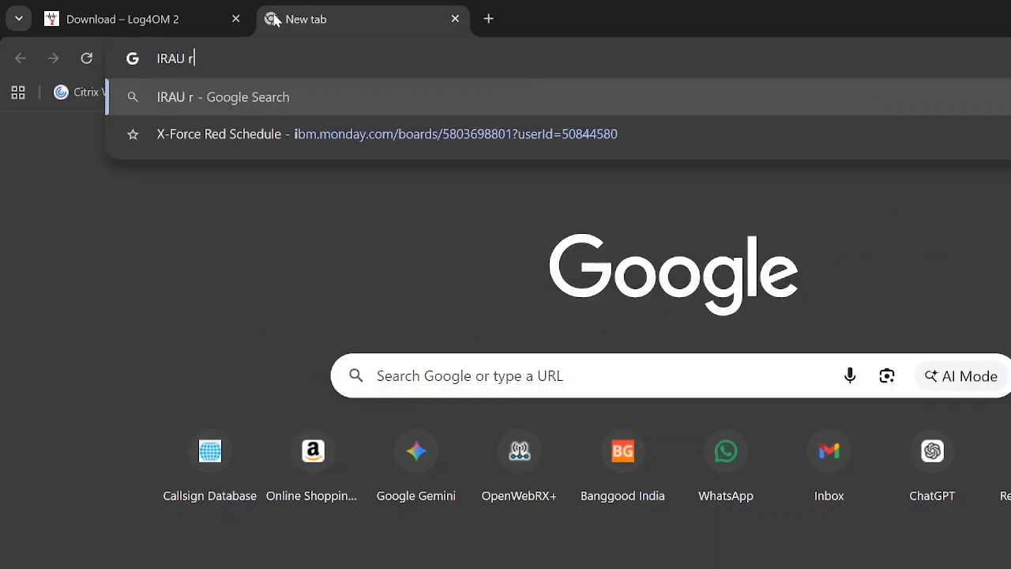
text(egion for Indi)
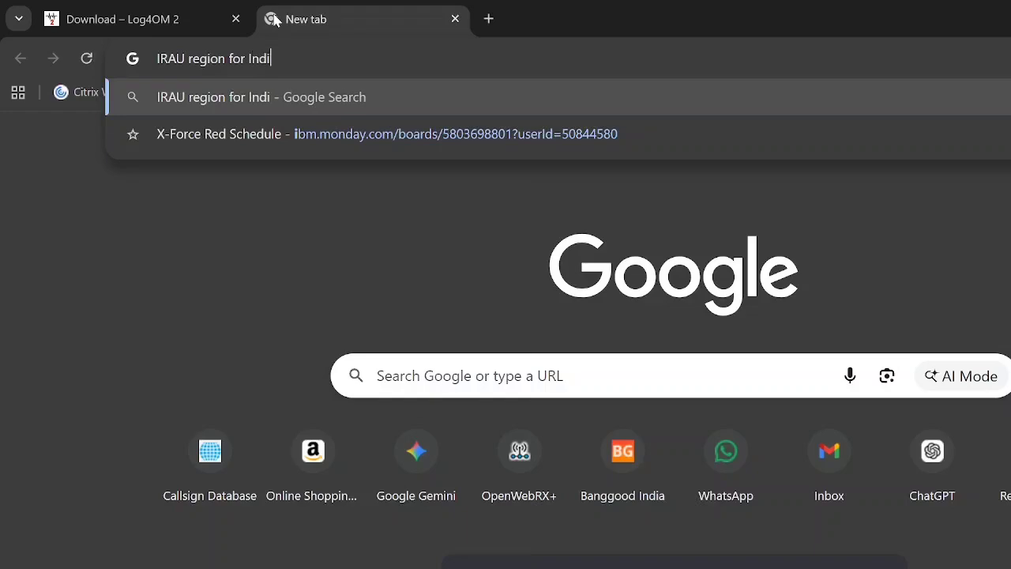
text(a)
key(Return)
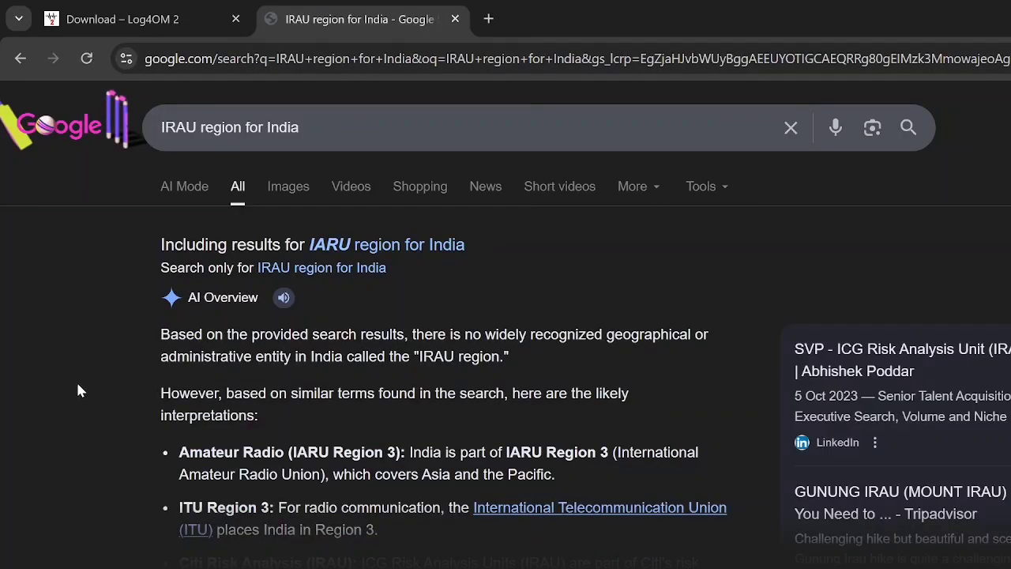
key(alt+Tab)
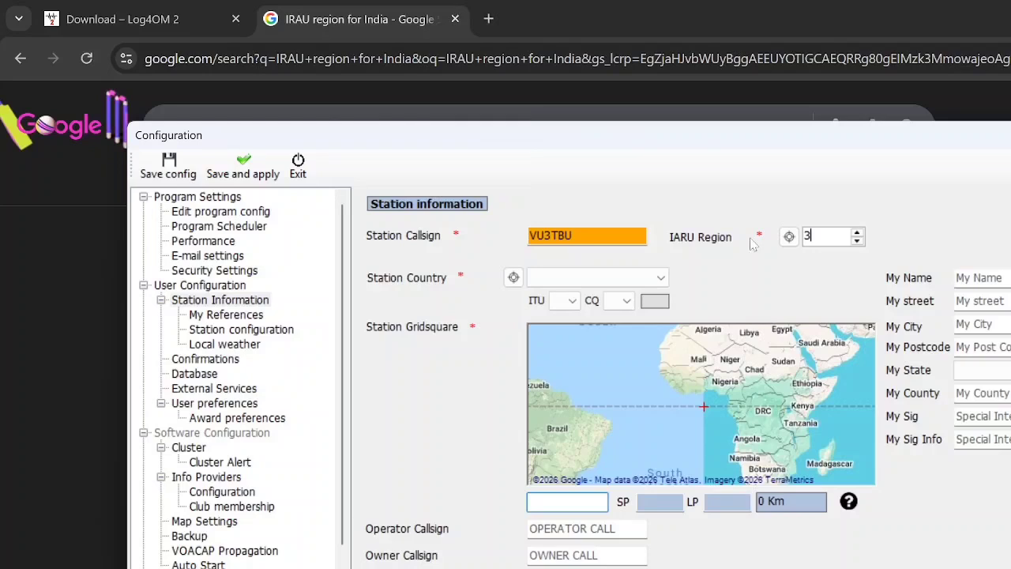
Step: Set the station country to India and the station gridsquare to MK82st
click(638, 278)
text(India)
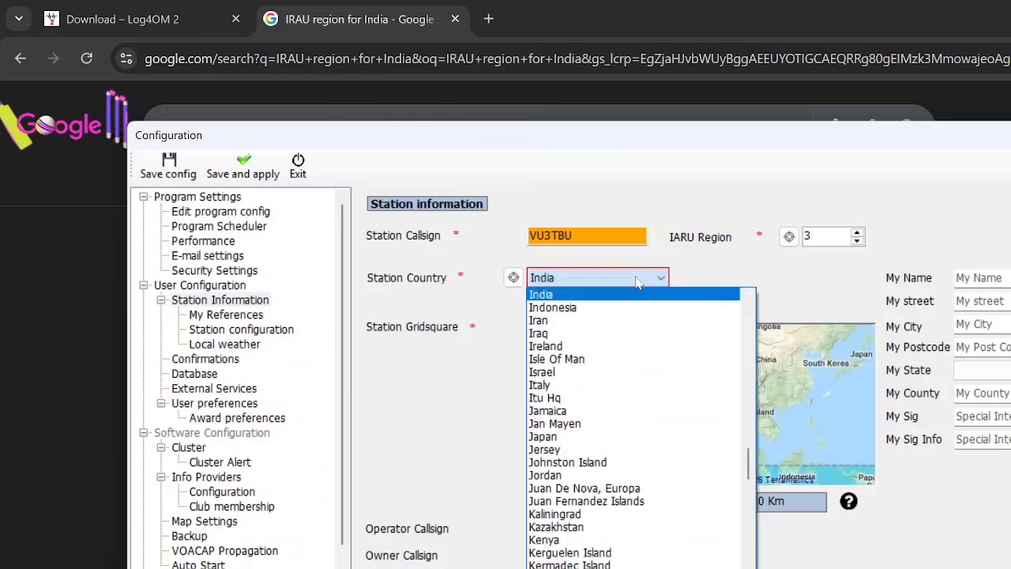
key(Return)
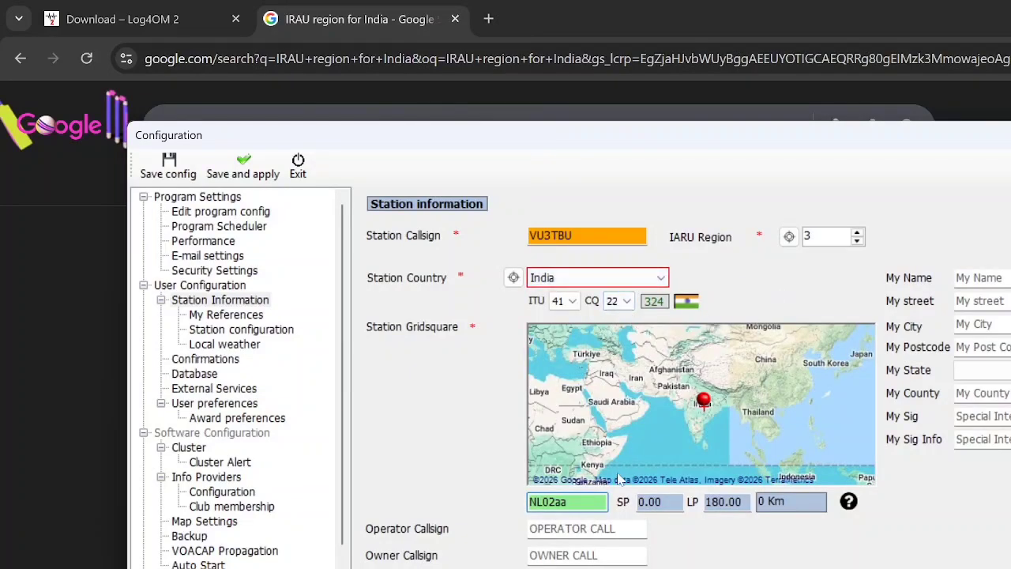
key(Tab)
text(MK)
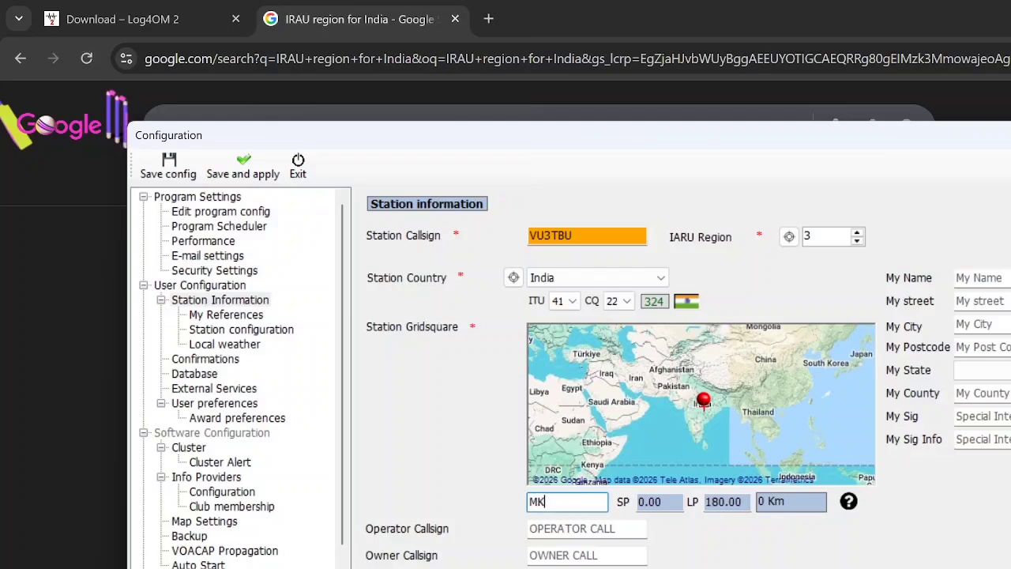
text(82st)
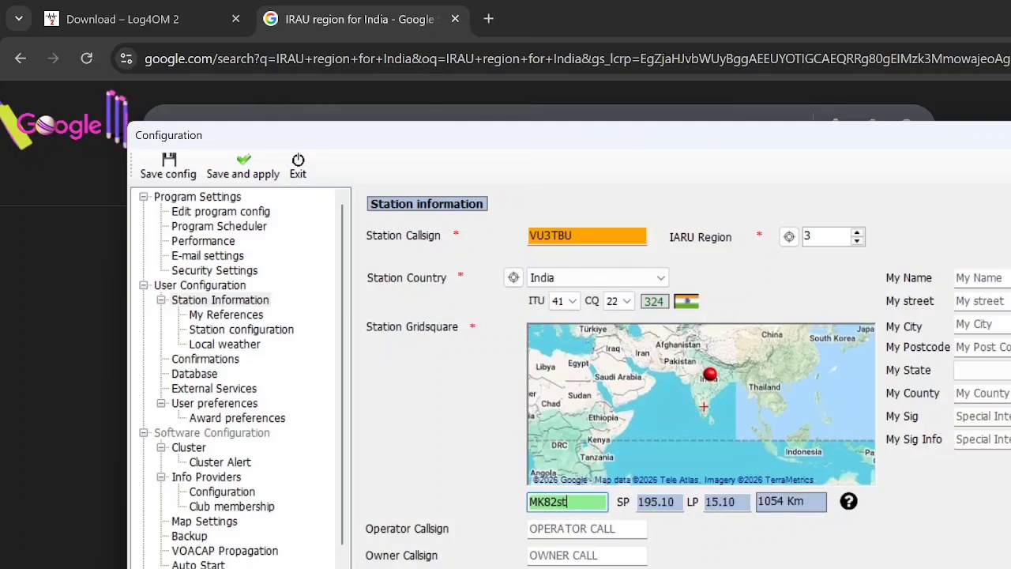
Step: Fill in the operator's name and street address in the station information, leaving the operator and owner callsigns empty
key(Tab)
key(Tab)
key(Tab)
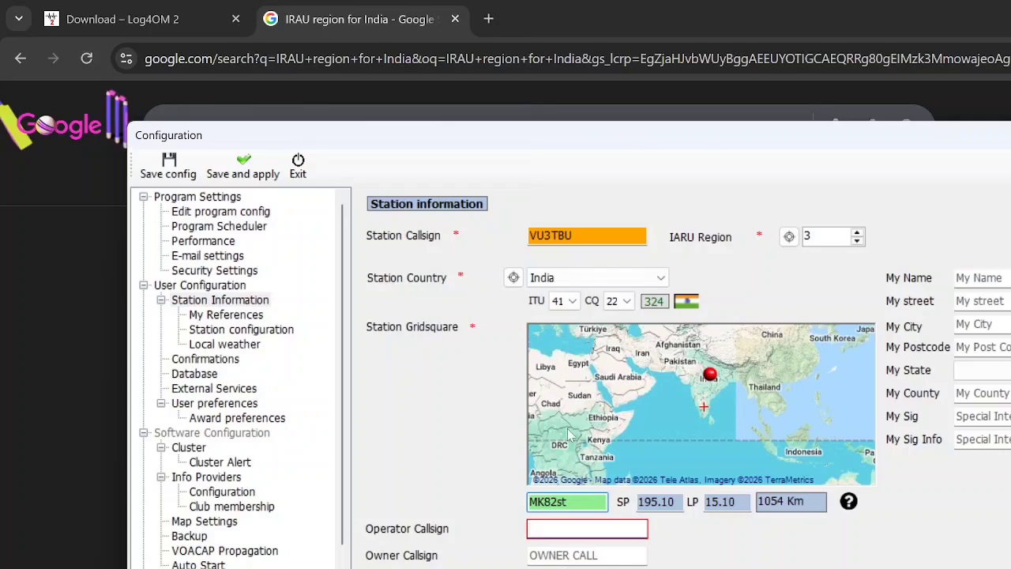
key(Tab)
text(RAJESH A)
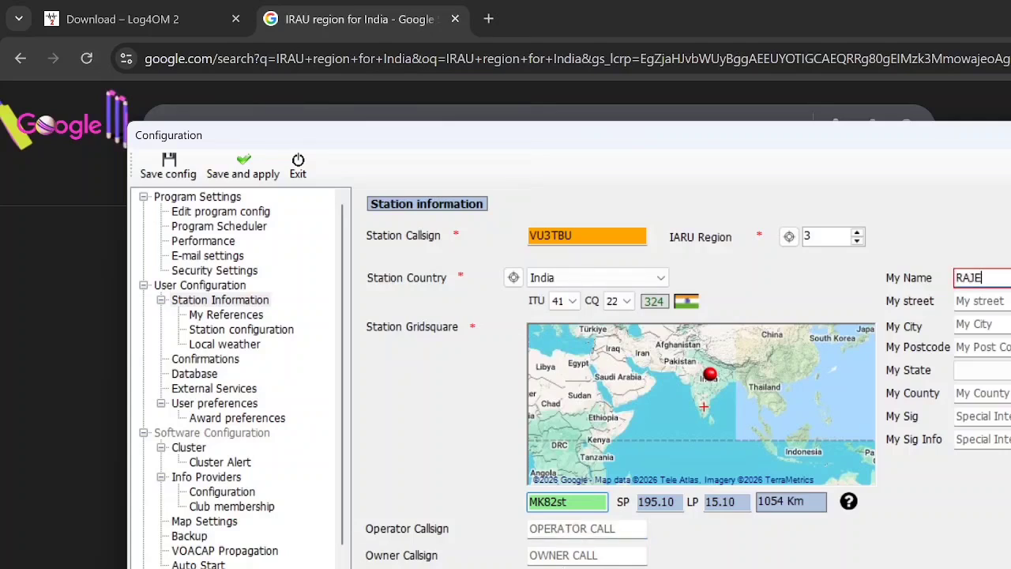
key(Tab)
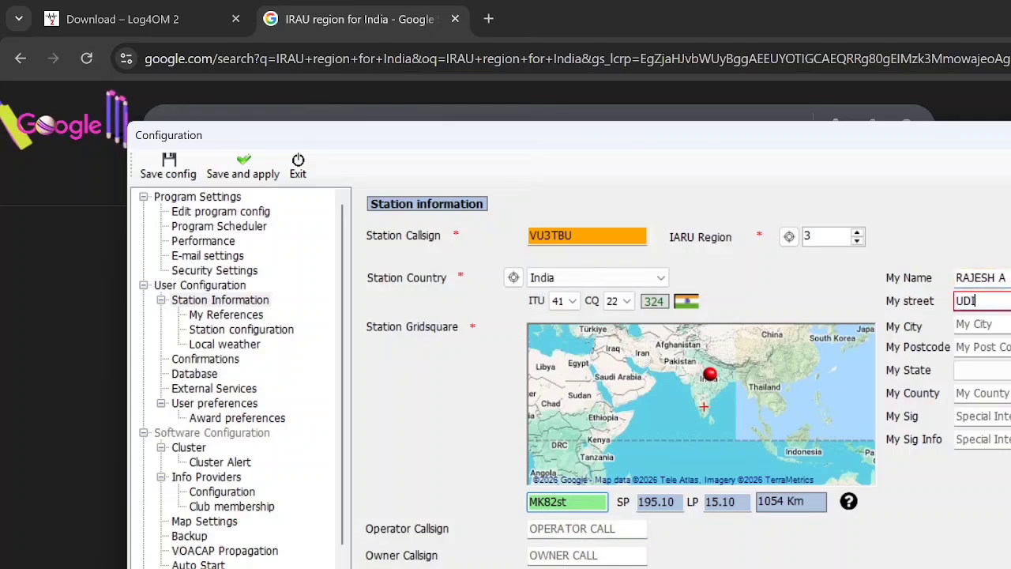
key(Tab)
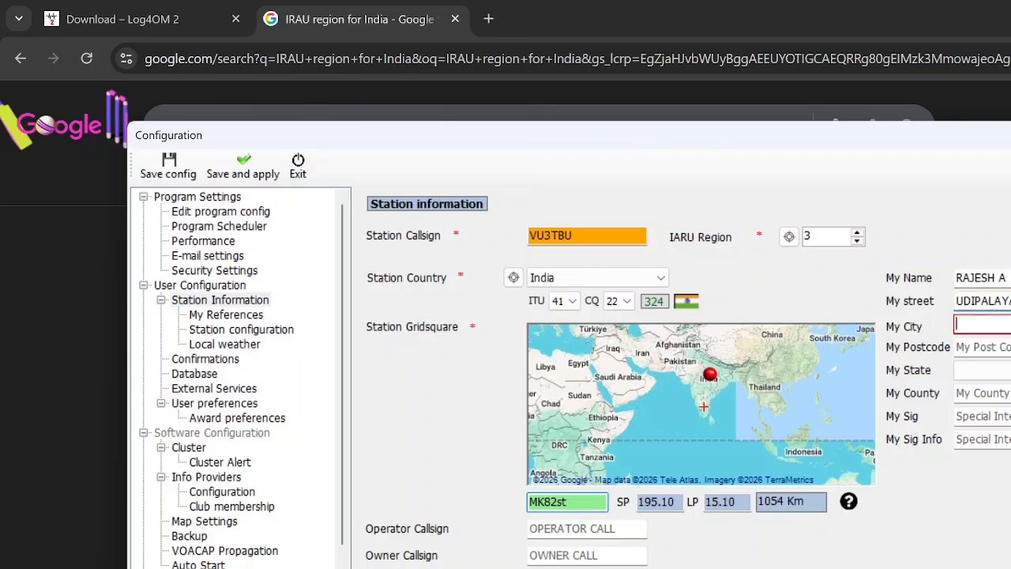
Step: Fill in the city and postcode of the operator's address in the station information and set the county to INDIA
text(BANGALOR)
key(Tab)
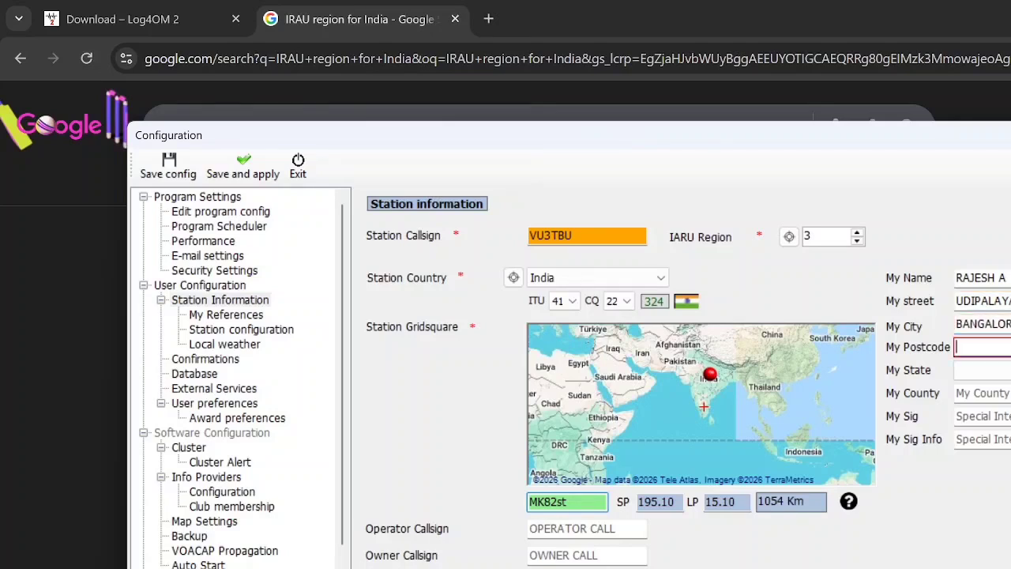
text(560082)
key(Tab)
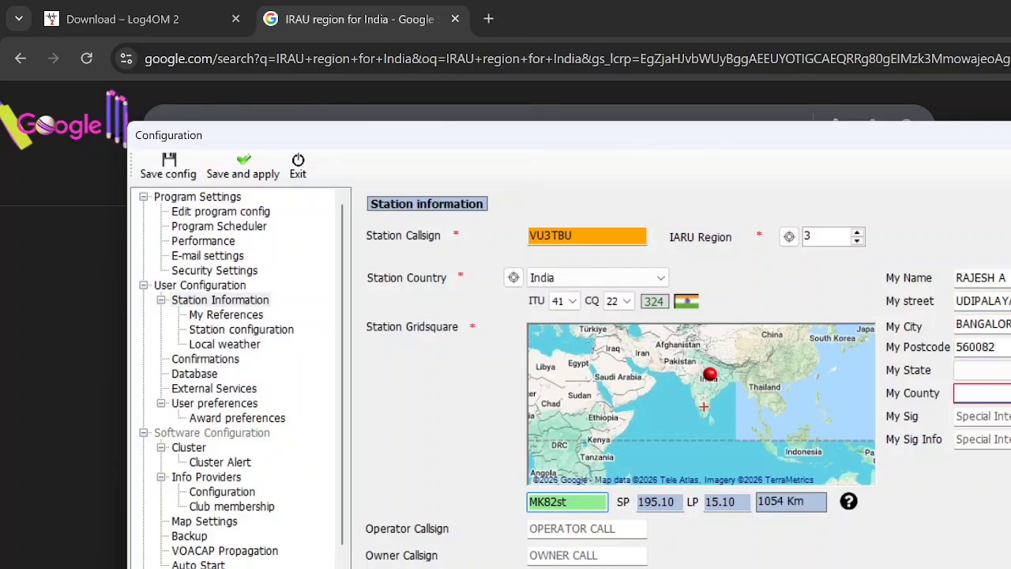
text(INDIA)
Step: Save and apply the configuration, and allow Log4OM 2 access to public and private networks through Windows Firewall
click(243, 166)
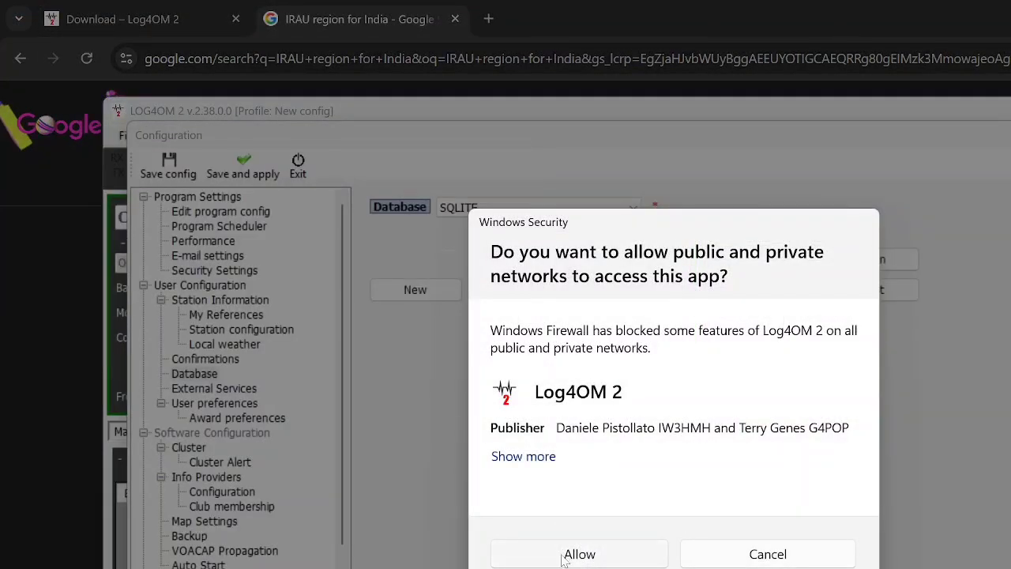
click(564, 556)
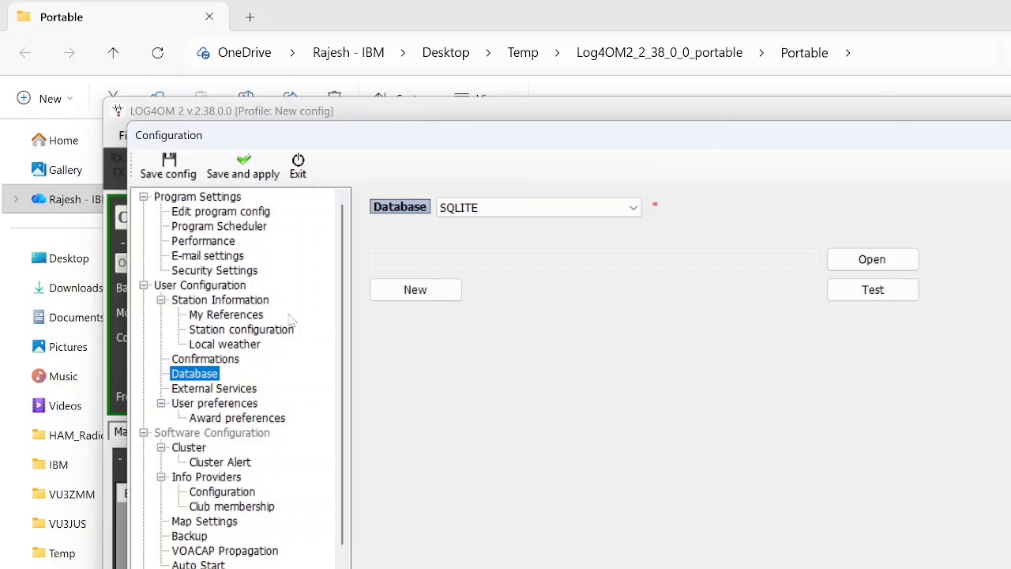
Step: Create a new SQLITE database in the Portable folder inside Temp\Log4OM2_2_38_0_0_portable
drag(466, 131, 469, 187)
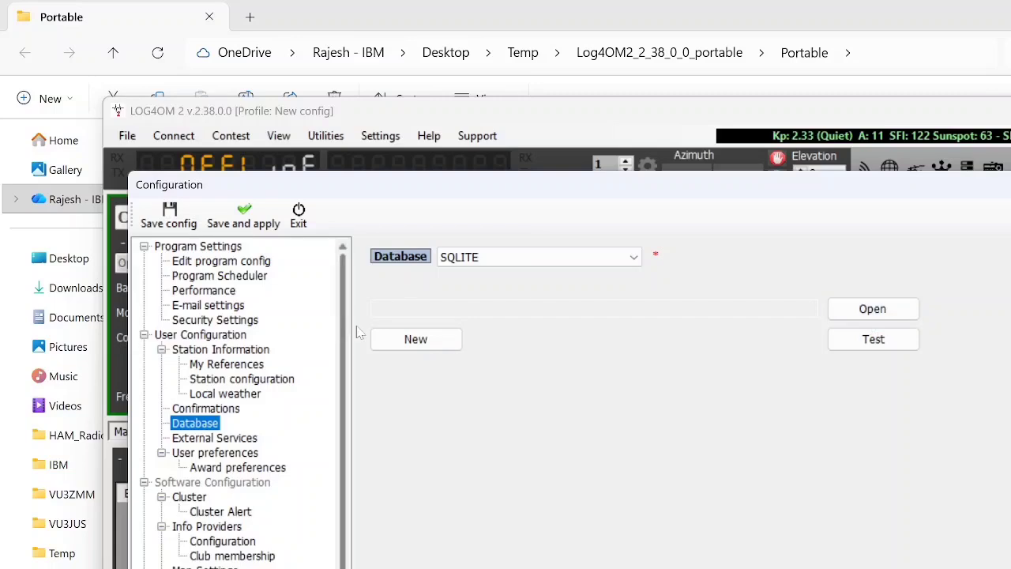
click(399, 339)
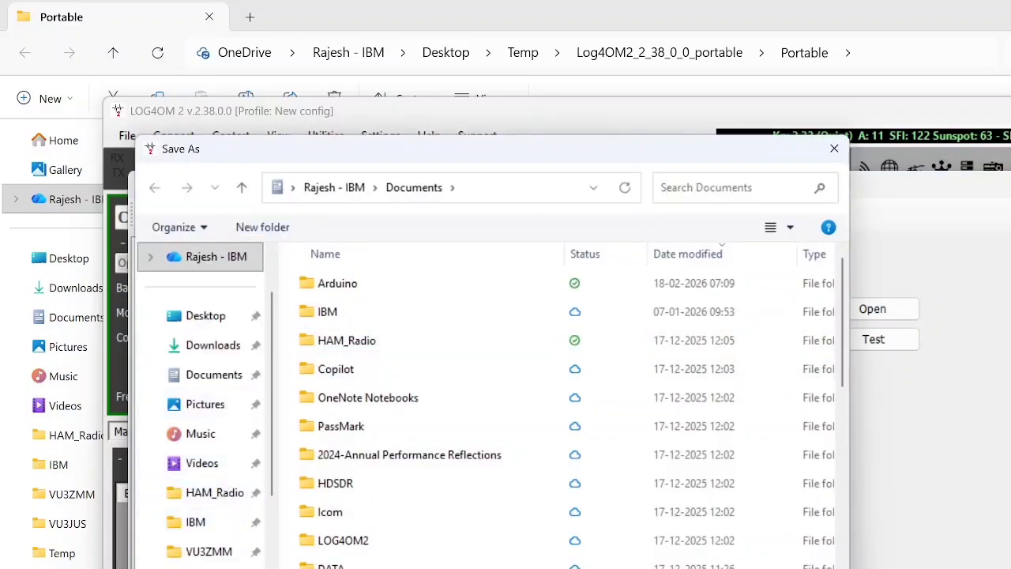
click(214, 567)
double_click(395, 285)
double_click(345, 292)
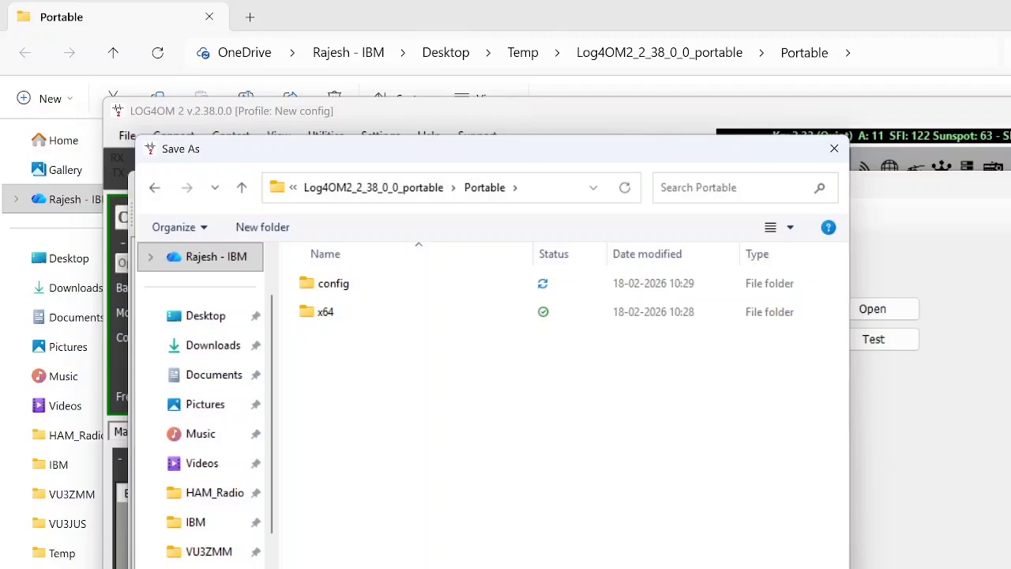
key(Return)
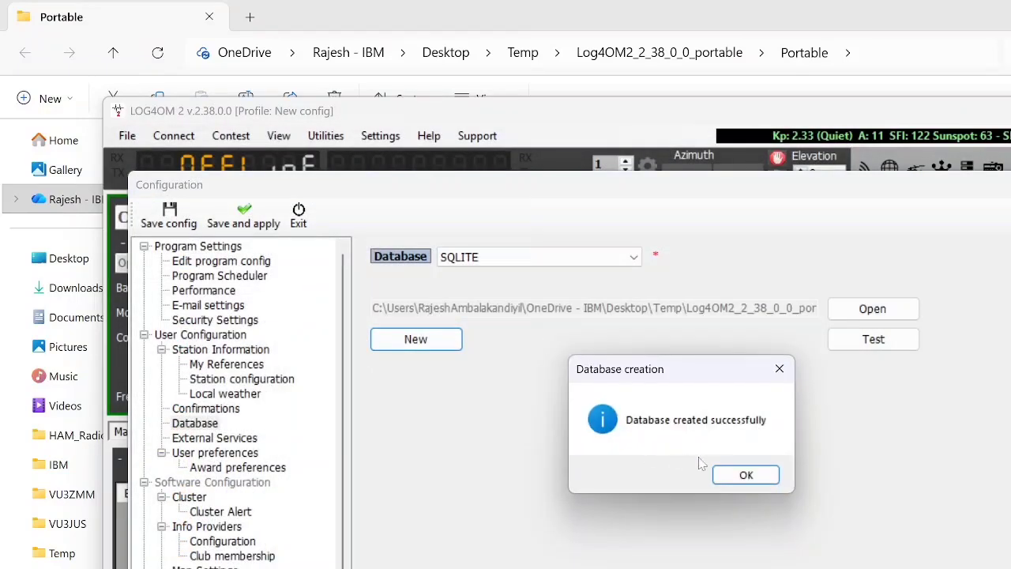
click(745, 475)
Step: Test the connection to the new SQLITE database
click(872, 339)
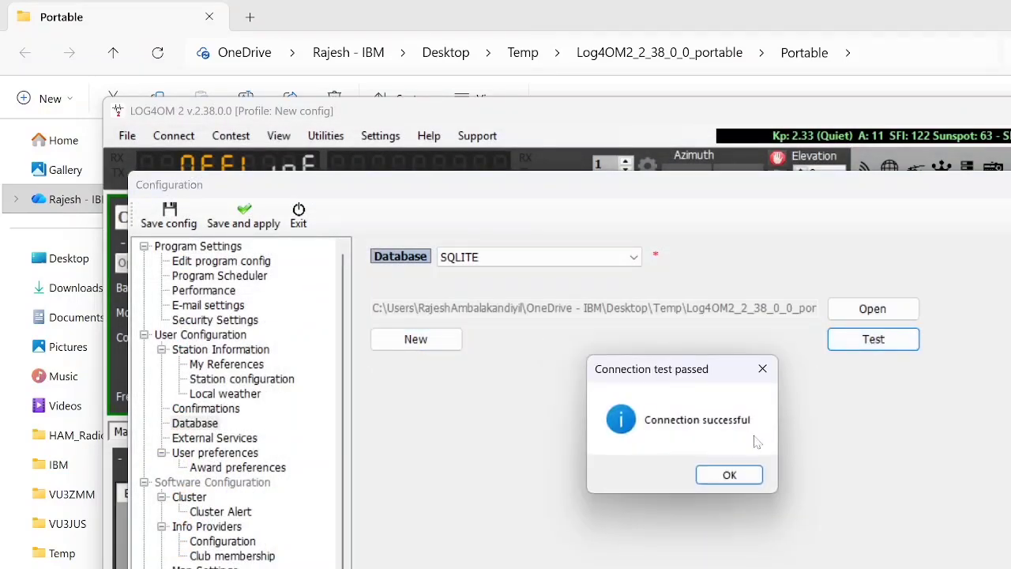
click(724, 474)
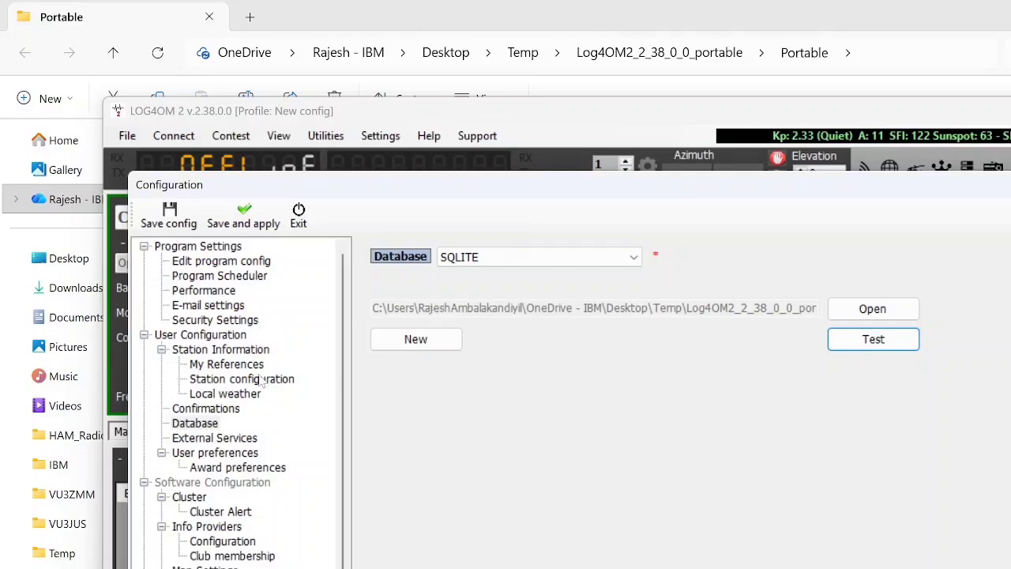
click(203, 423)
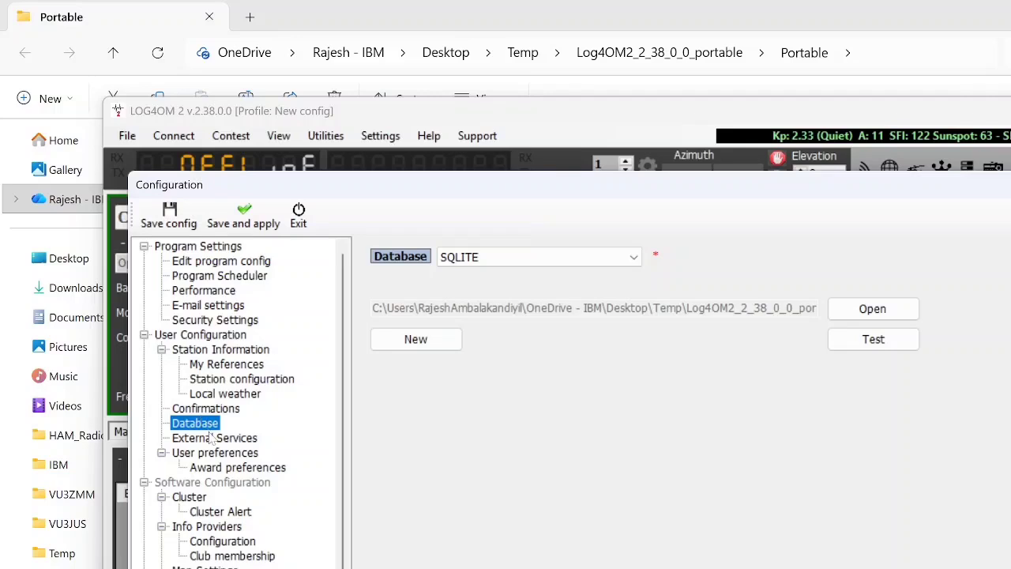
Step: View the QRZ.COM external service settings, switch to Chrome to locate the QRZ Logbook API key on the logbook settings page, and return
click(213, 439)
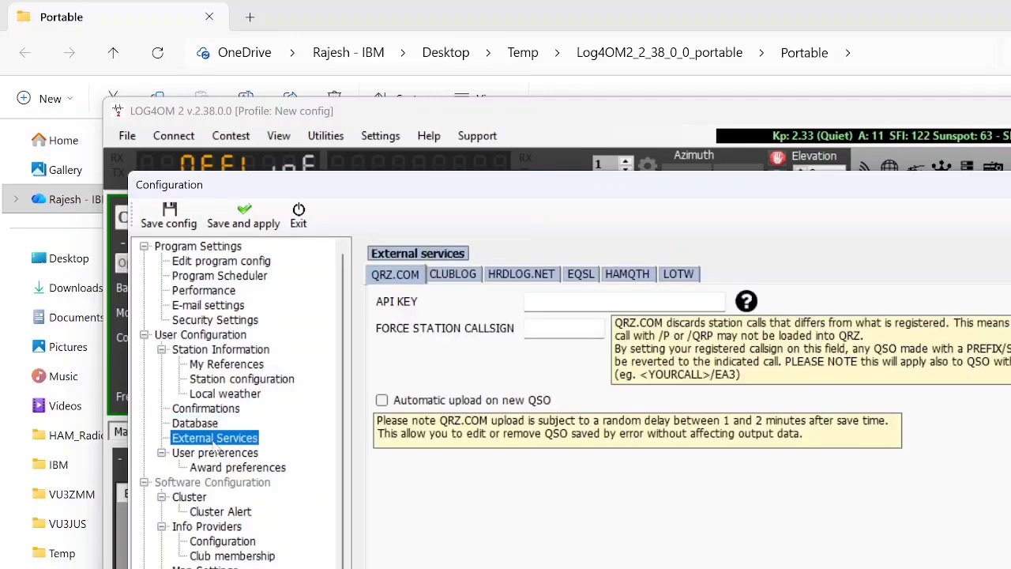
click(540, 309)
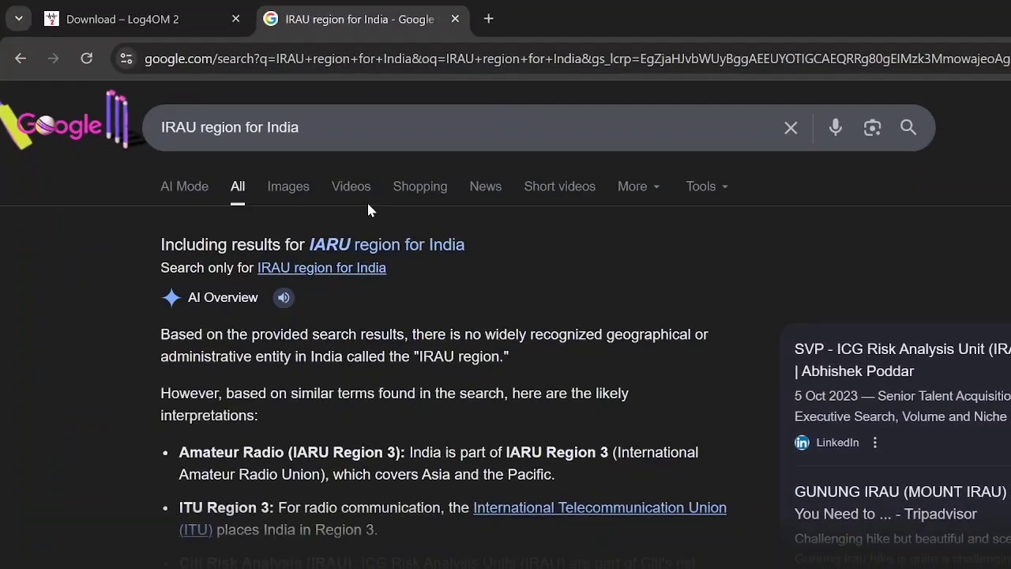
click(456, 21)
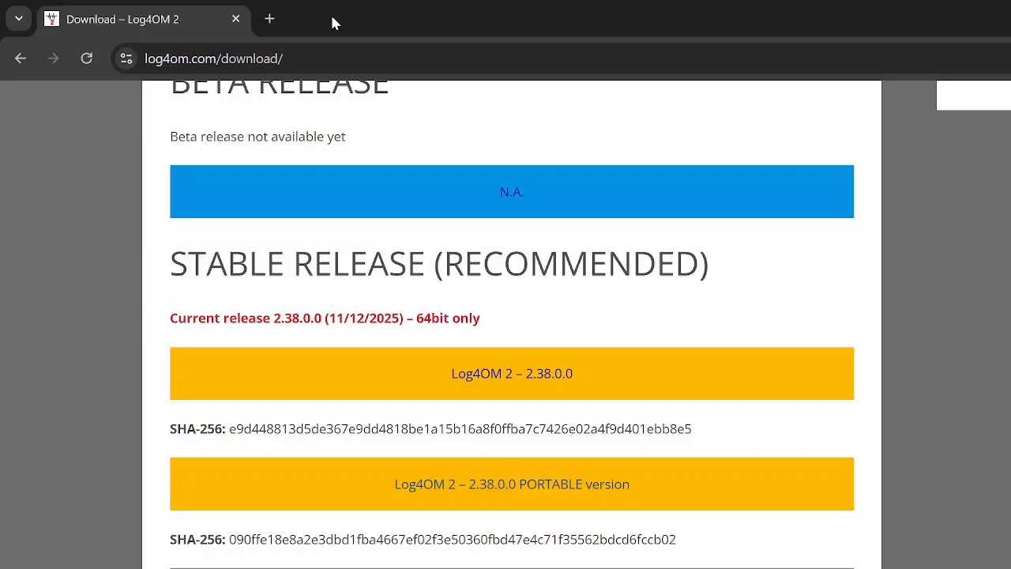
click(266, 18)
click(209, 458)
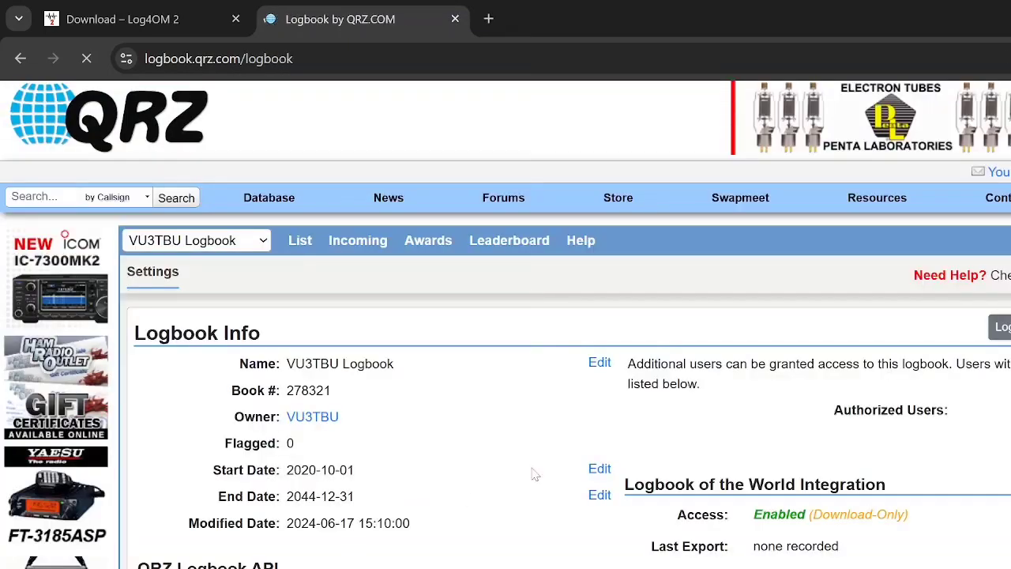
scroll(535, 473, down, 2)
drag(137, 384, 281, 383)
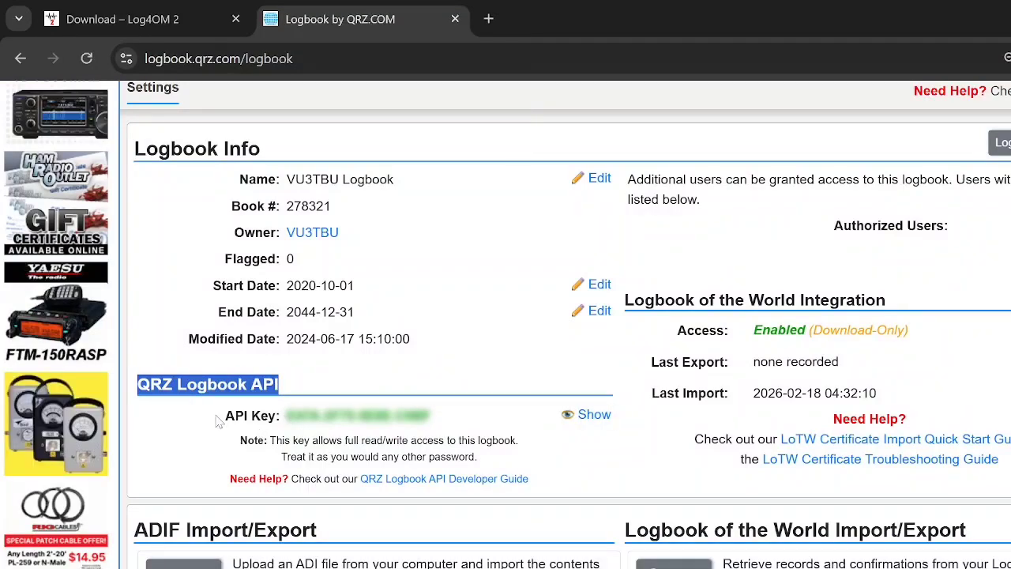
drag(221, 417, 344, 430)
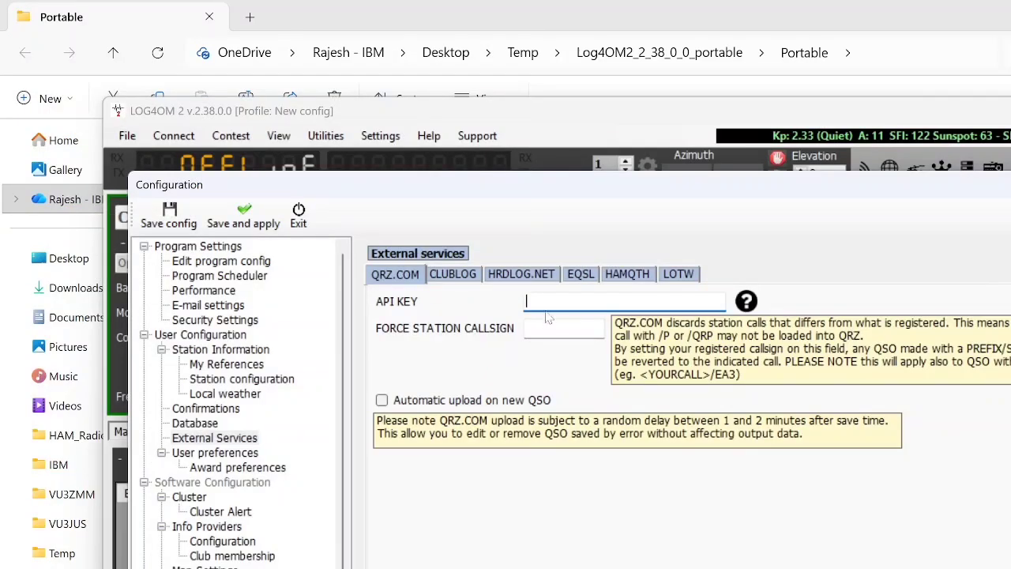
Step: Examine the account and upload settings required for the CLUBLOG, HRDLOG.NET, EQSL and HAMQTH external services
click(453, 276)
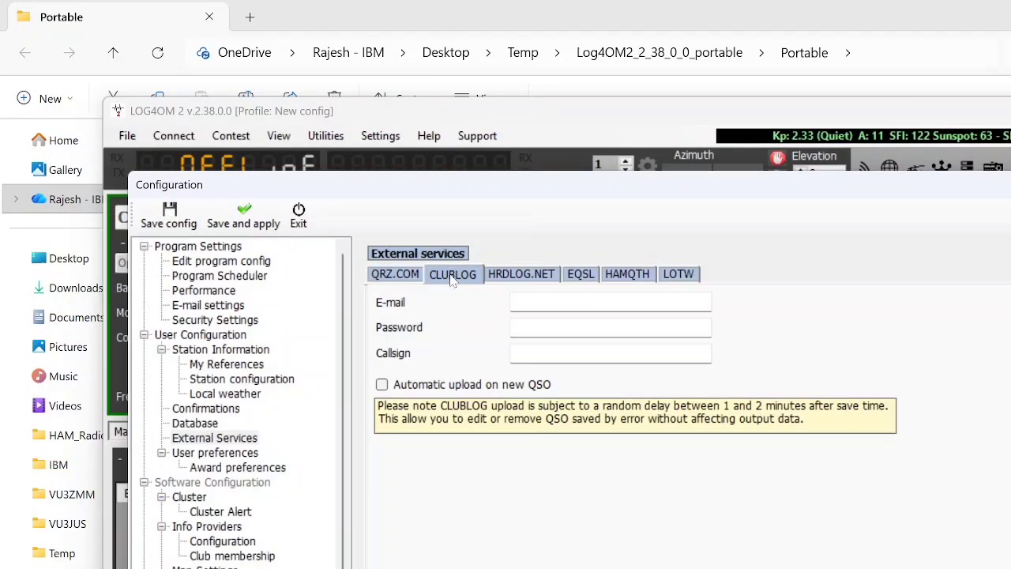
click(514, 303)
click(610, 303)
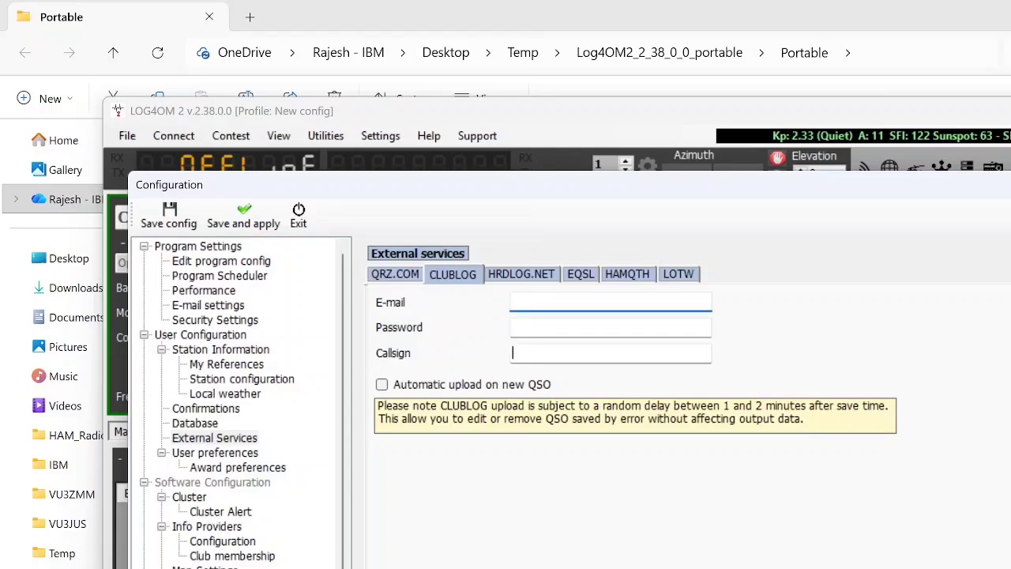
click(513, 353)
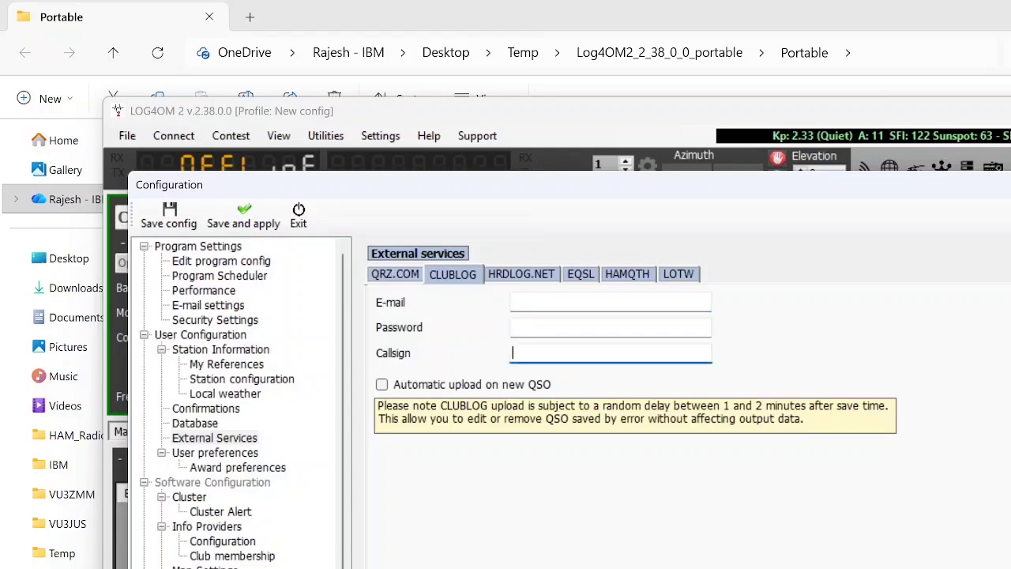
click(523, 274)
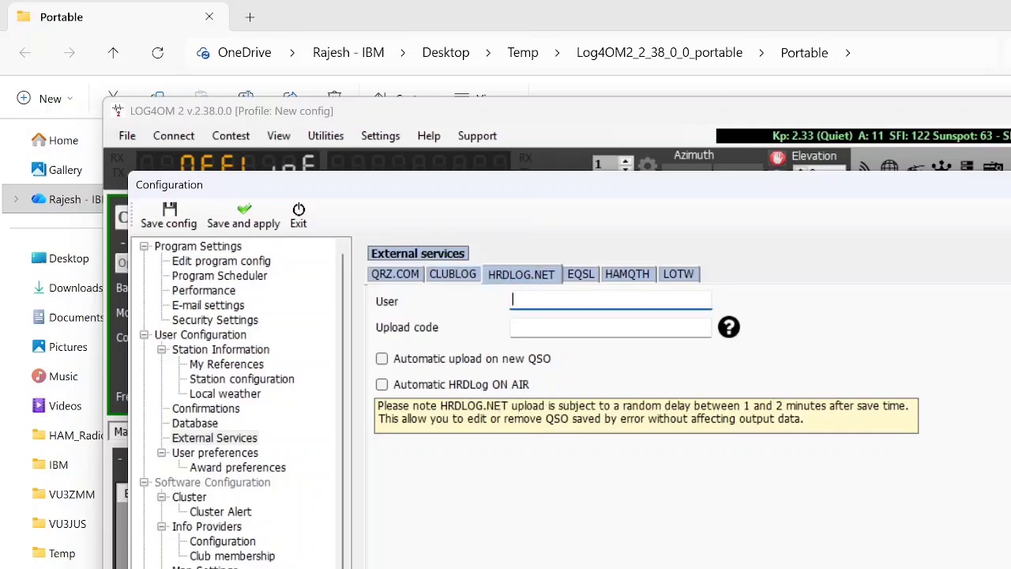
click(515, 327)
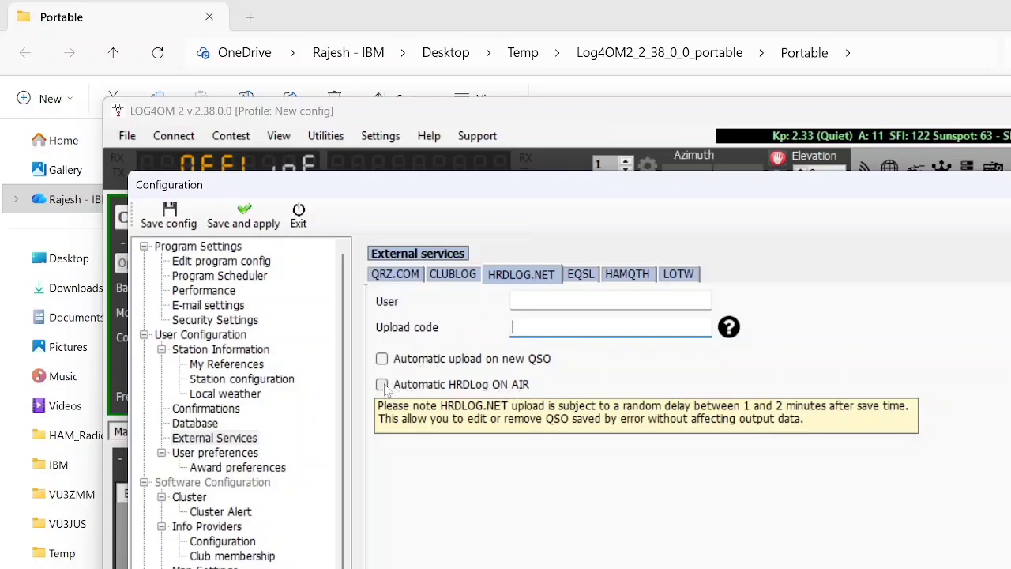
click(575, 281)
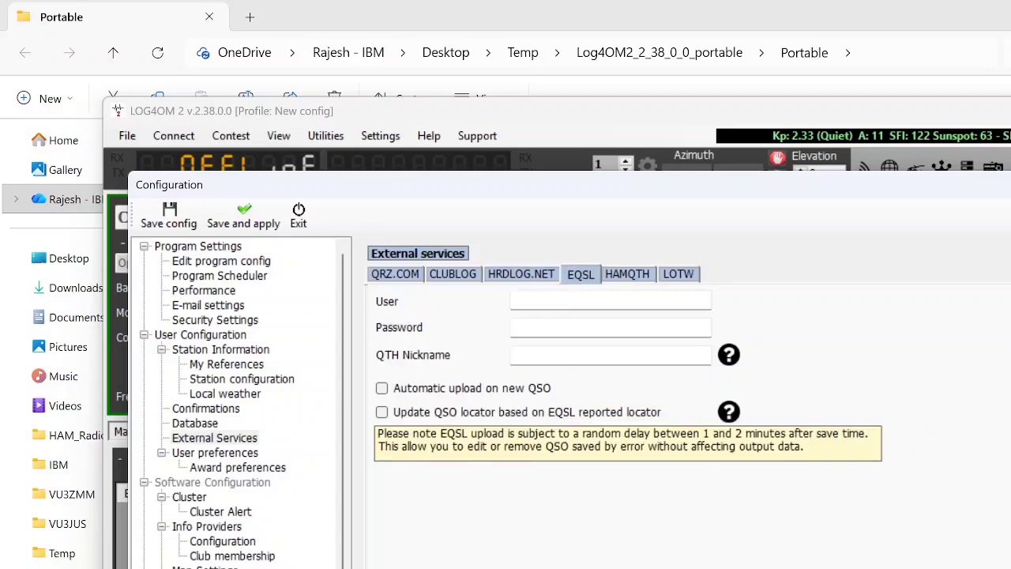
click(624, 277)
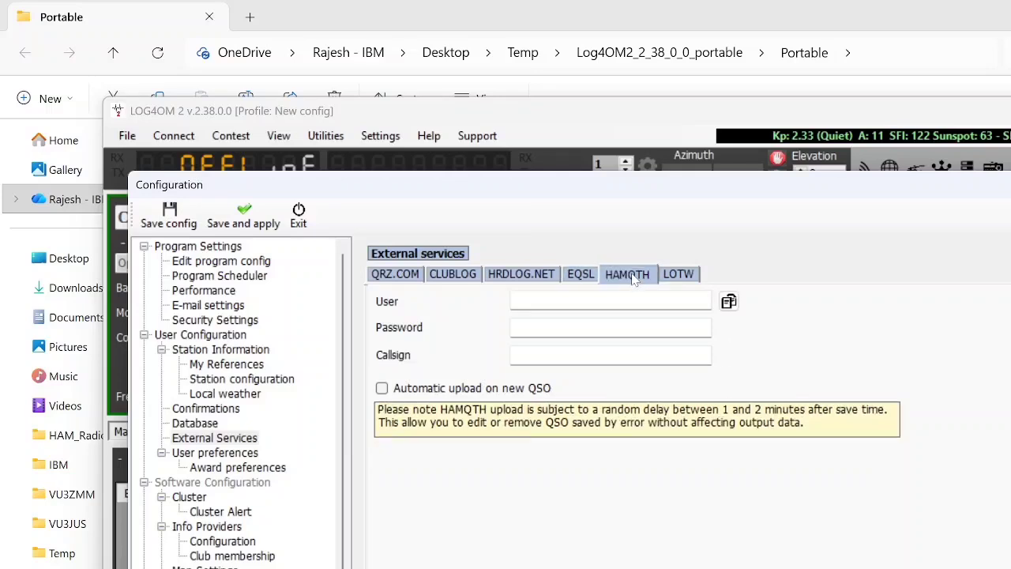
Step: Set the TQSL exe path for the LOTW external service to C:\Program Files (x86)\TrustedQSL\tqsl.exe, leaving the LOTW user and password empty
click(685, 275)
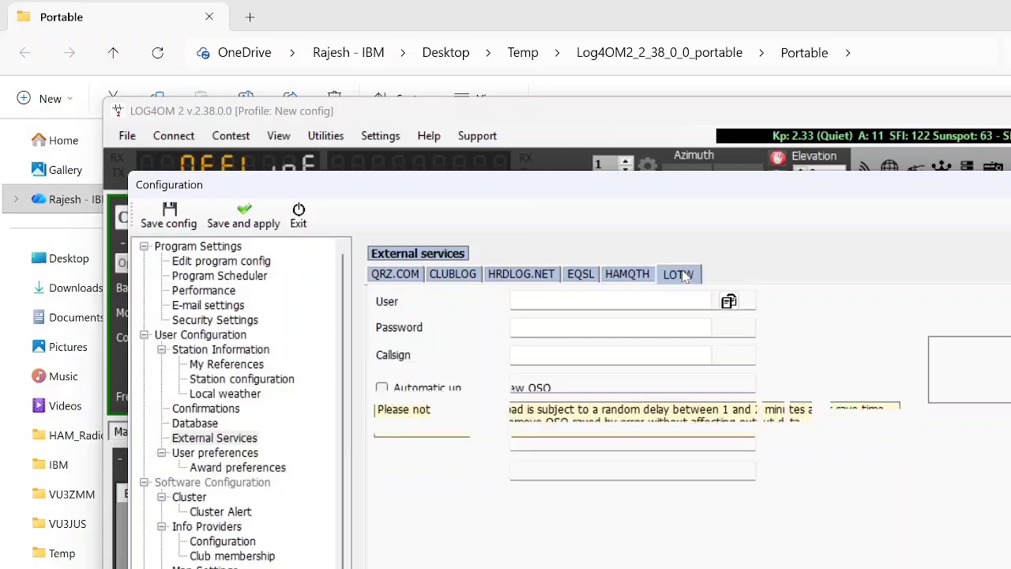
click(632, 300)
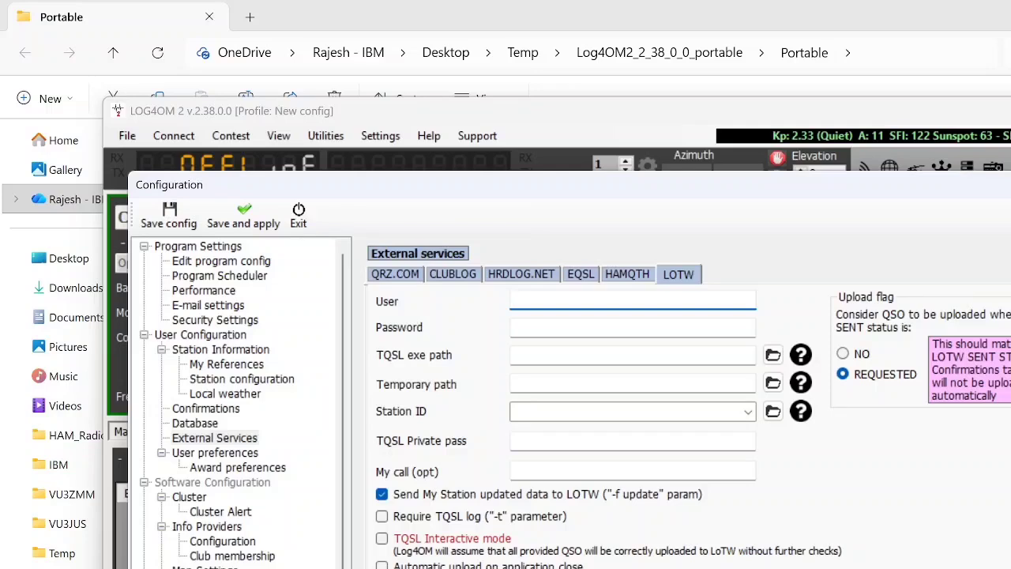
click(631, 327)
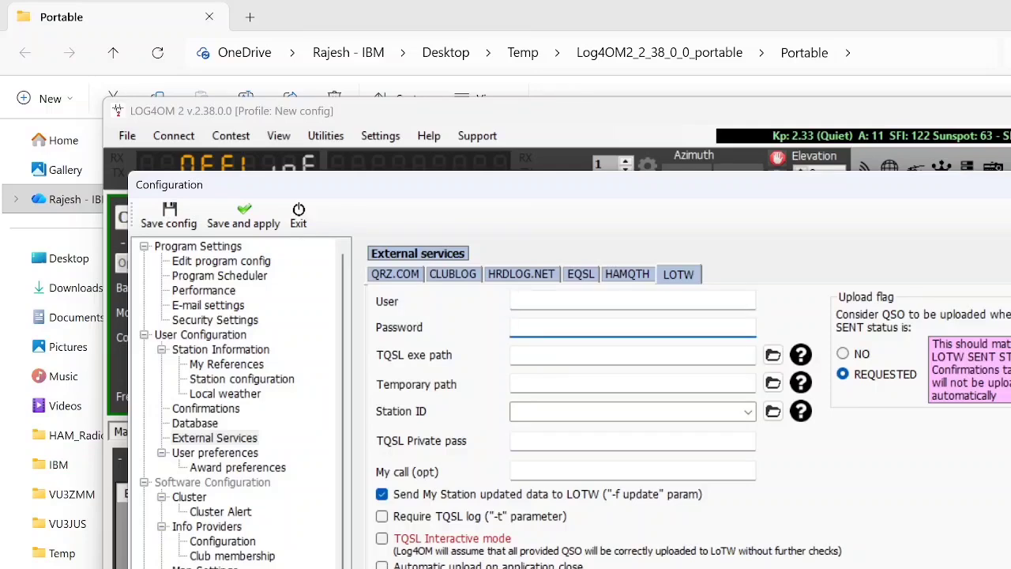
click(632, 355)
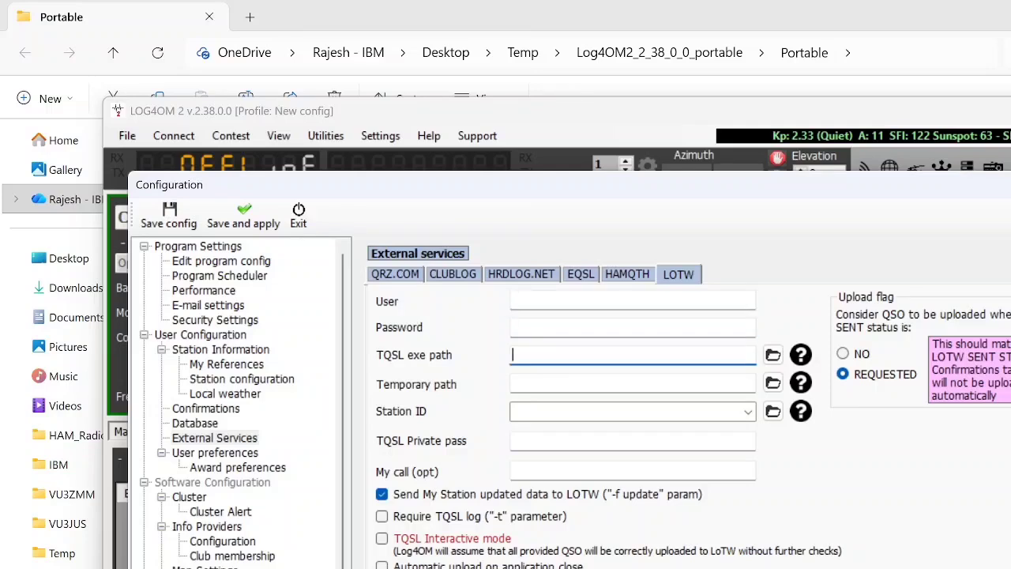
click(773, 356)
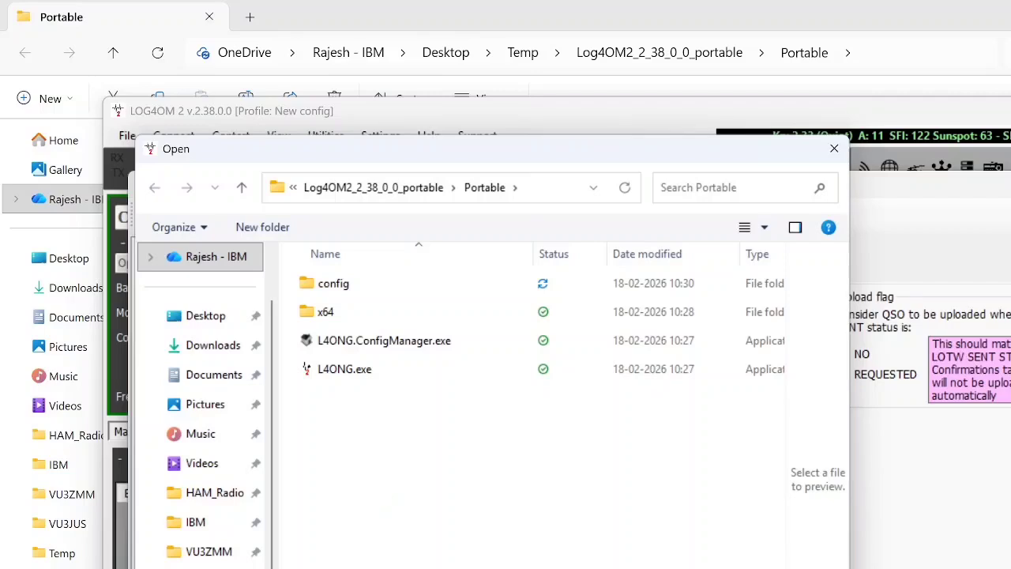
text(\t\)
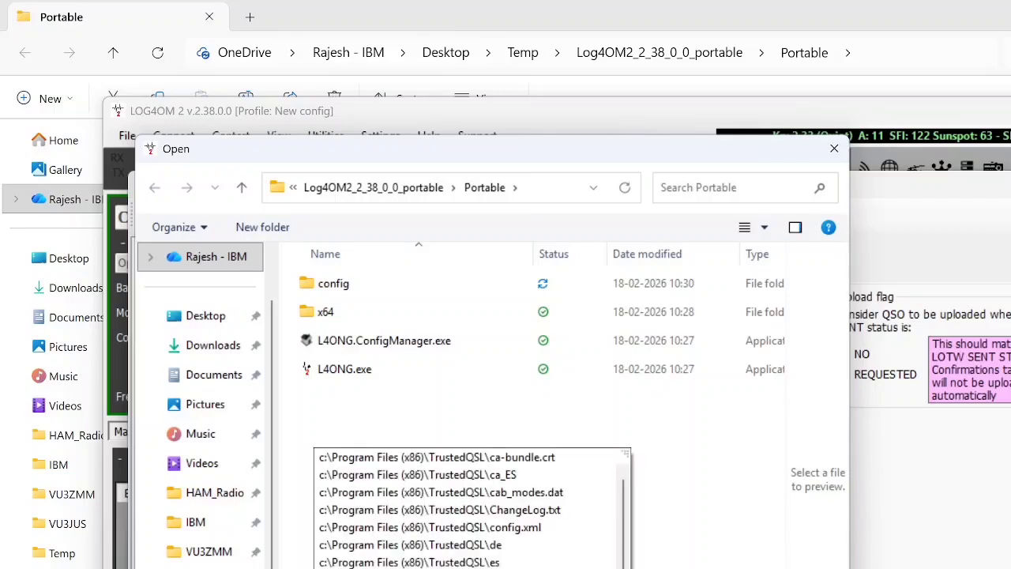
key(Return)
scroll(432, 547, down, 1)
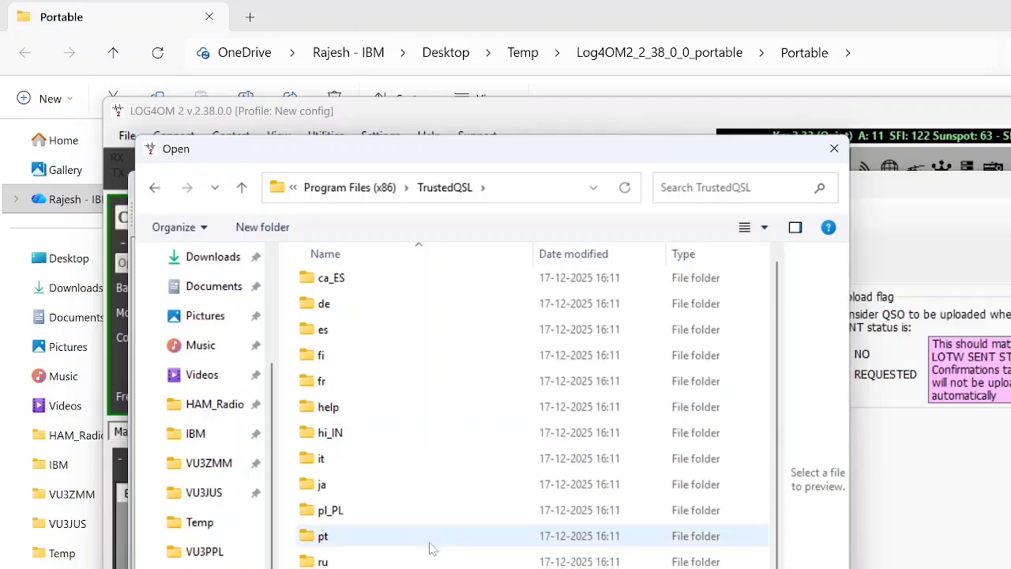
click(432, 567)
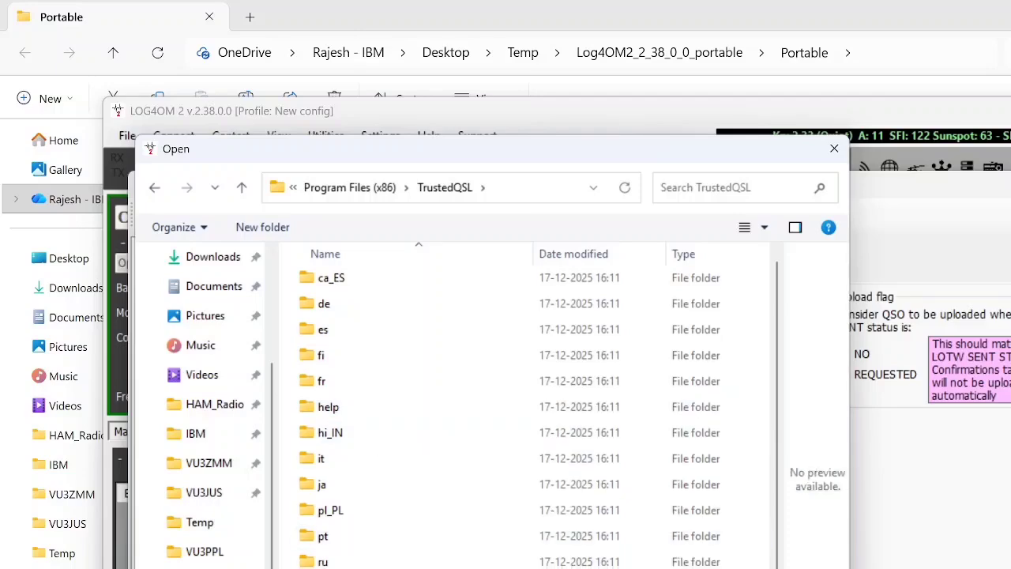
key(Return)
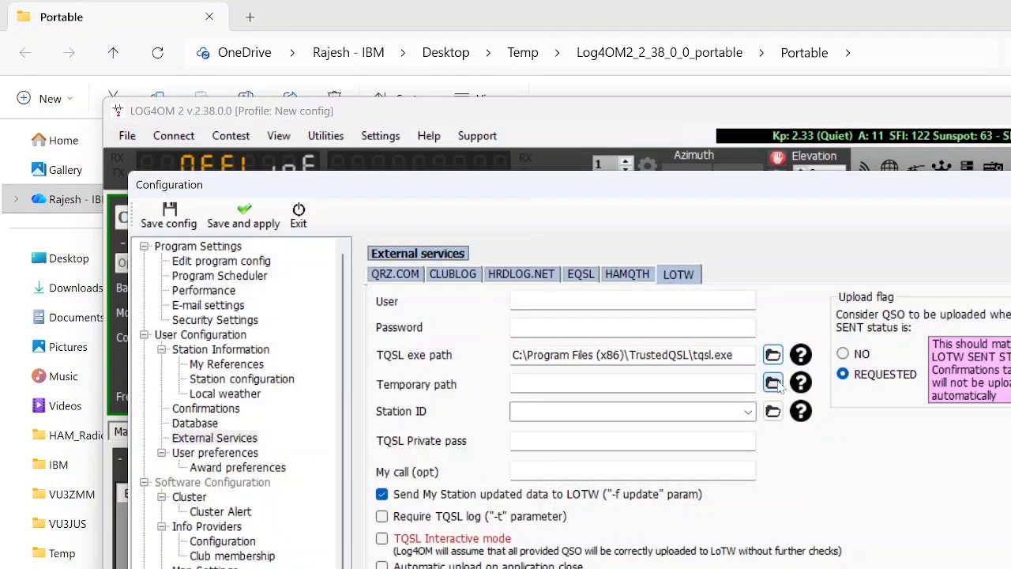
Step: Choose a folder inside OneDrive - IBM as the LOTW temporary path and set the Station ID to Home QTH
click(774, 383)
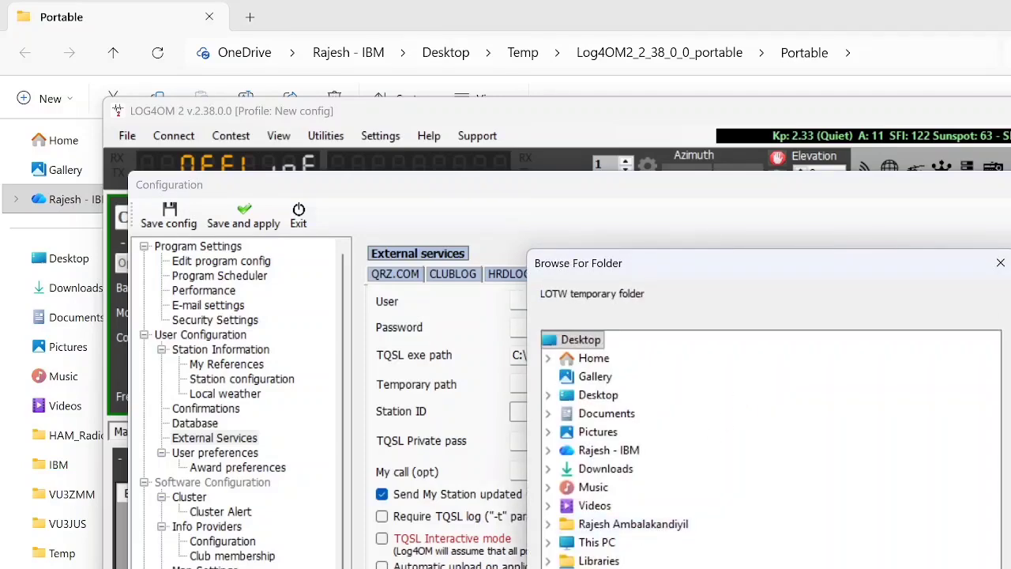
click(604, 568)
click(837, 567)
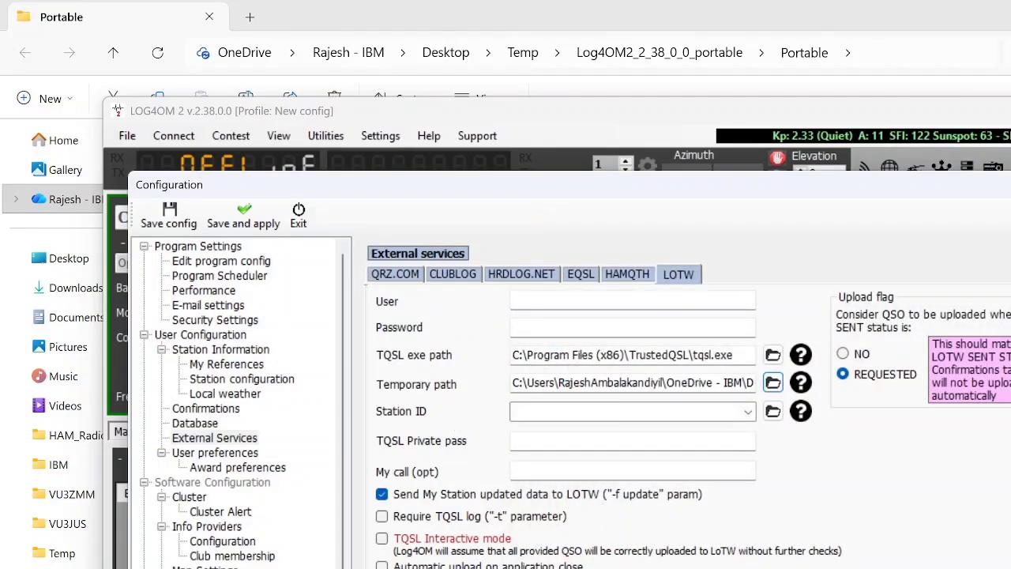
click(747, 411)
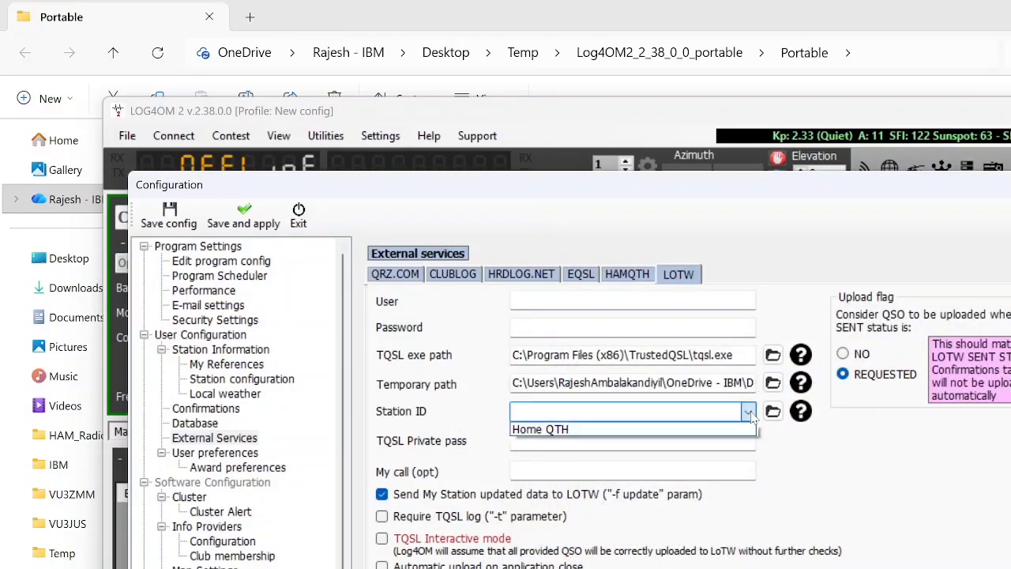
click(634, 431)
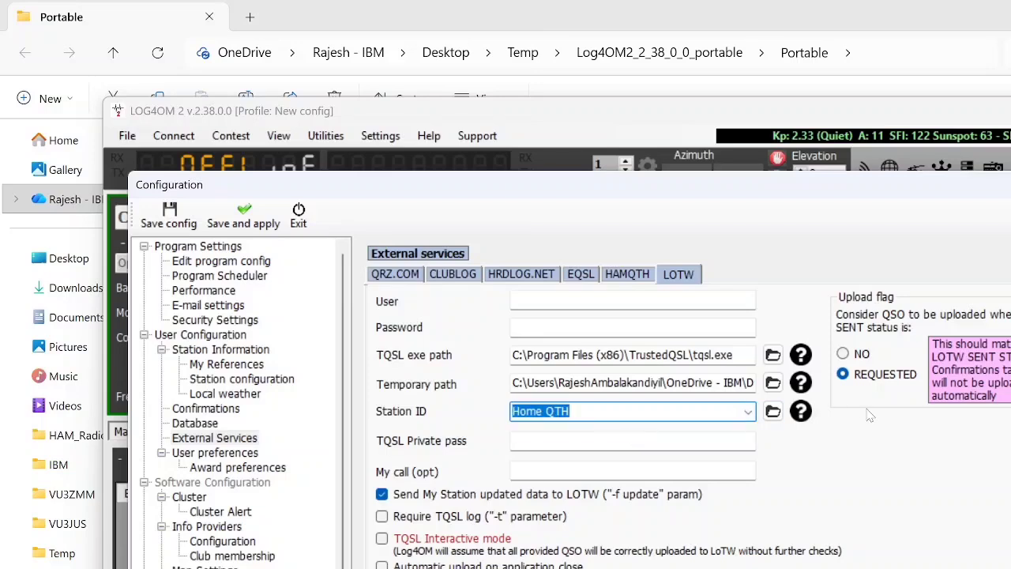
Step: Set the LOTW upload flag to NO and enable automatic upload on application close
click(851, 356)
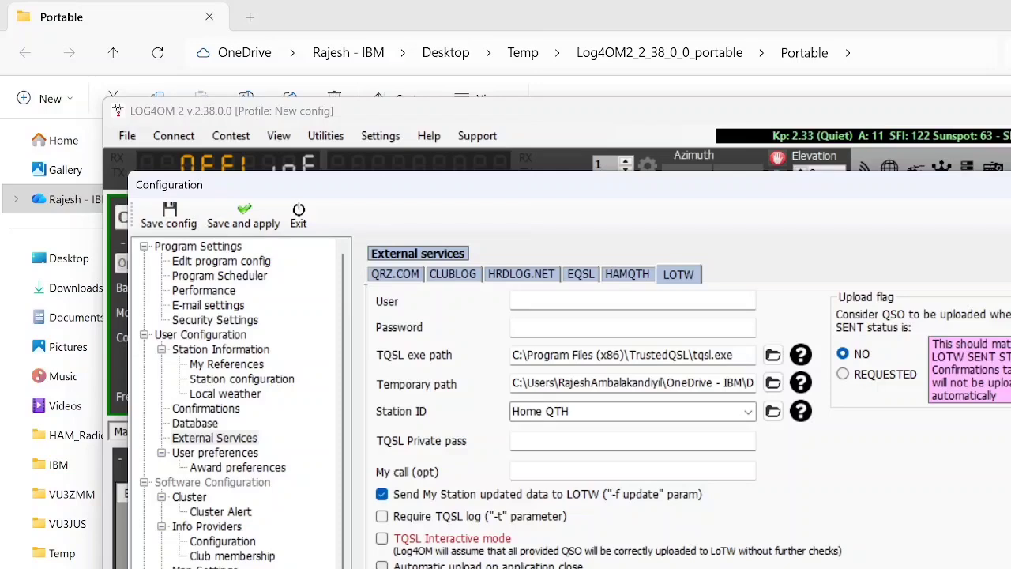
click(382, 565)
click(213, 437)
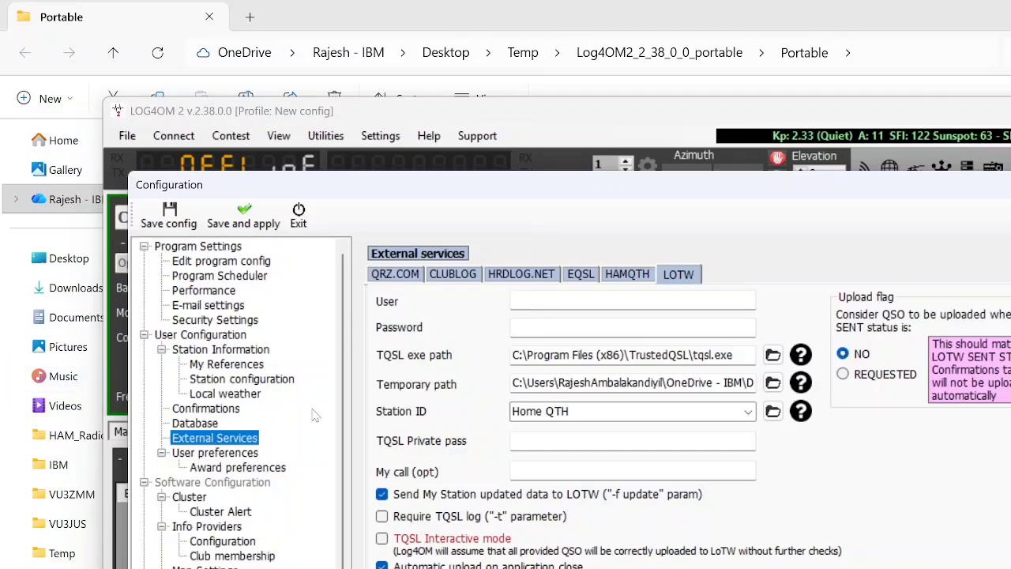
Step: Set QRZ.COM as the primary info provider and HAMQTH as the failsafe source, leaving the user and password fields empty
click(223, 527)
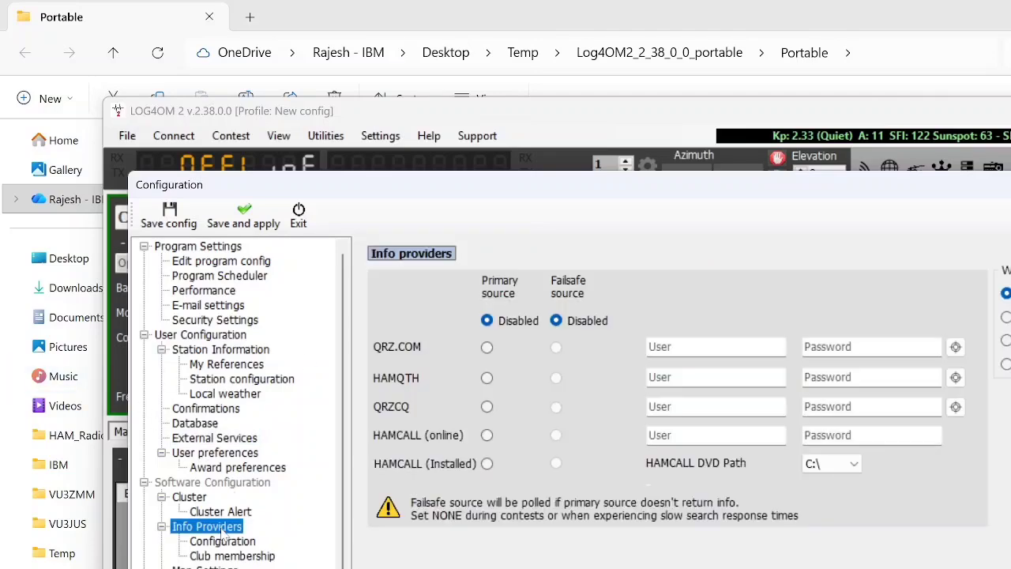
click(224, 541)
click(227, 526)
click(487, 347)
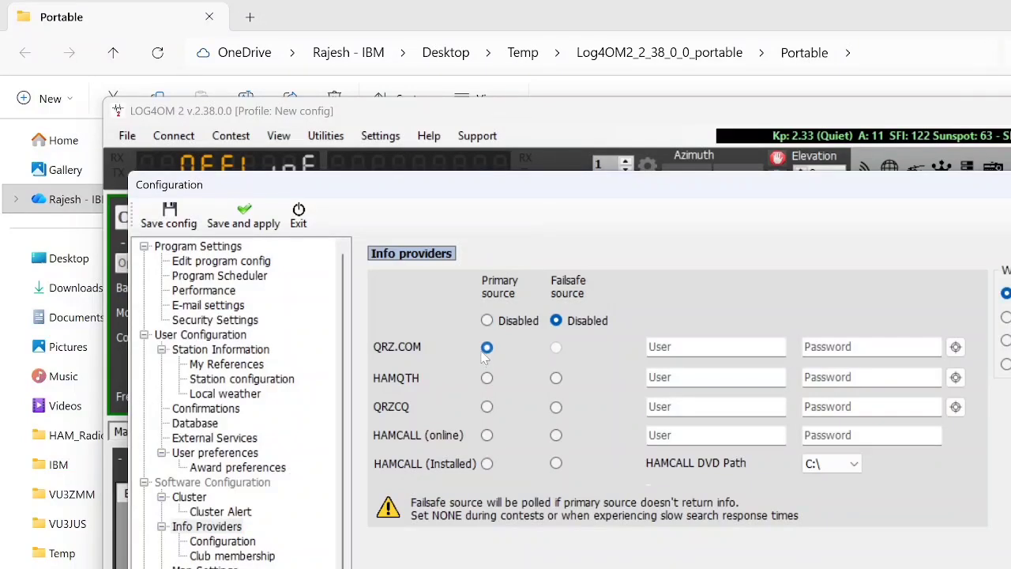
click(703, 347)
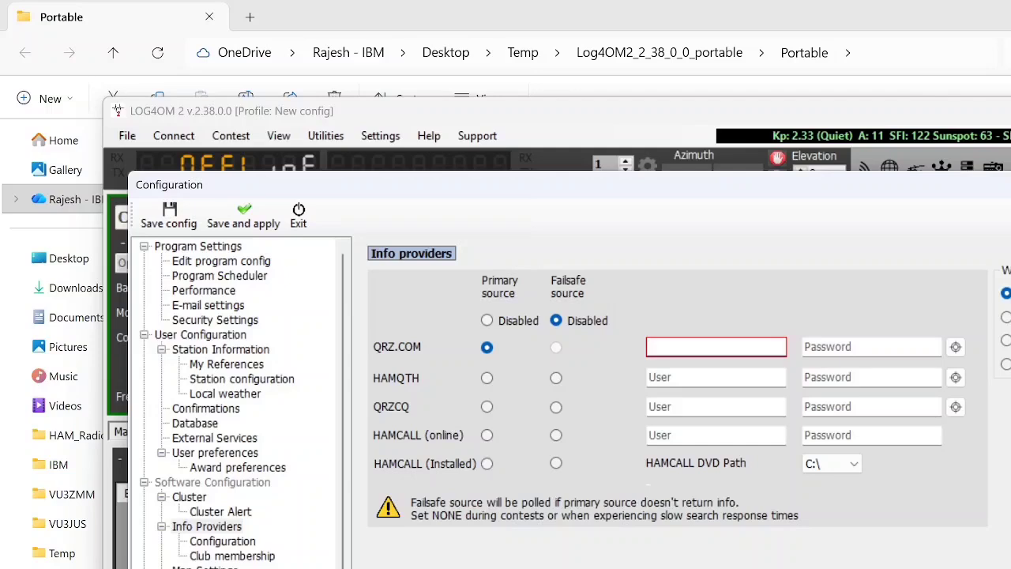
click(853, 347)
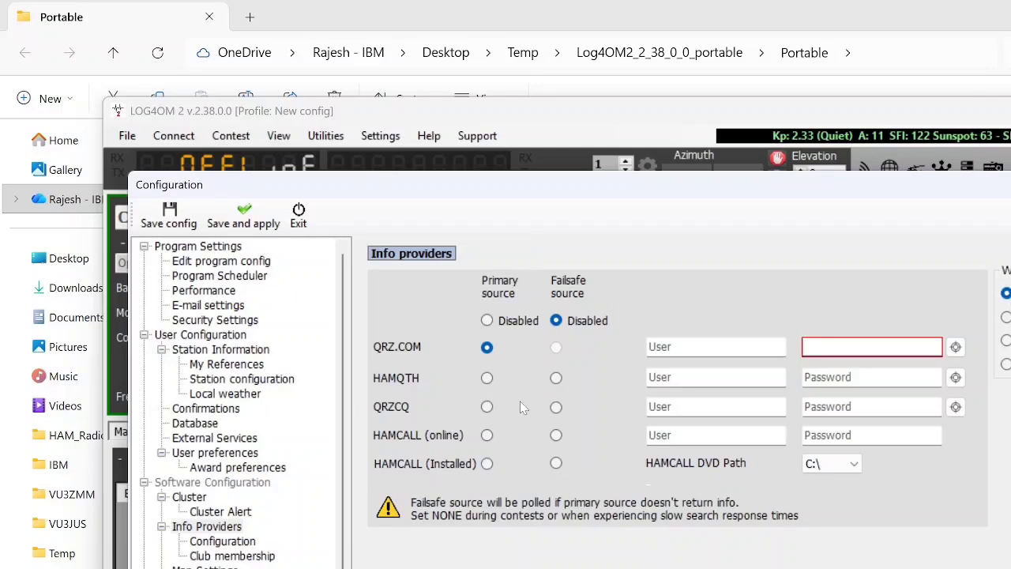
click(556, 377)
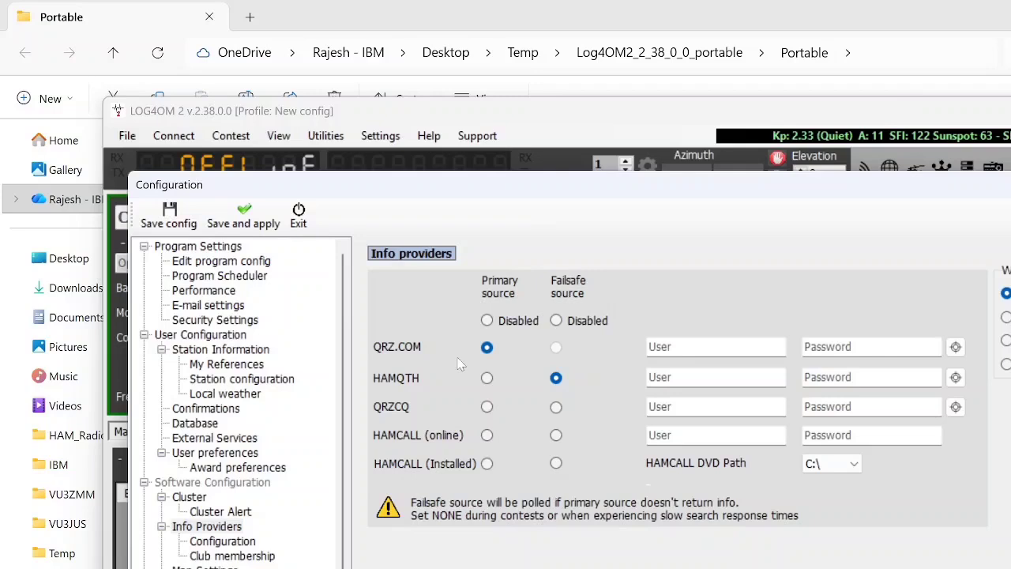
Step: Set the CAT engine to Hamlib in the CAT interface settings
scroll(284, 427, down, 3)
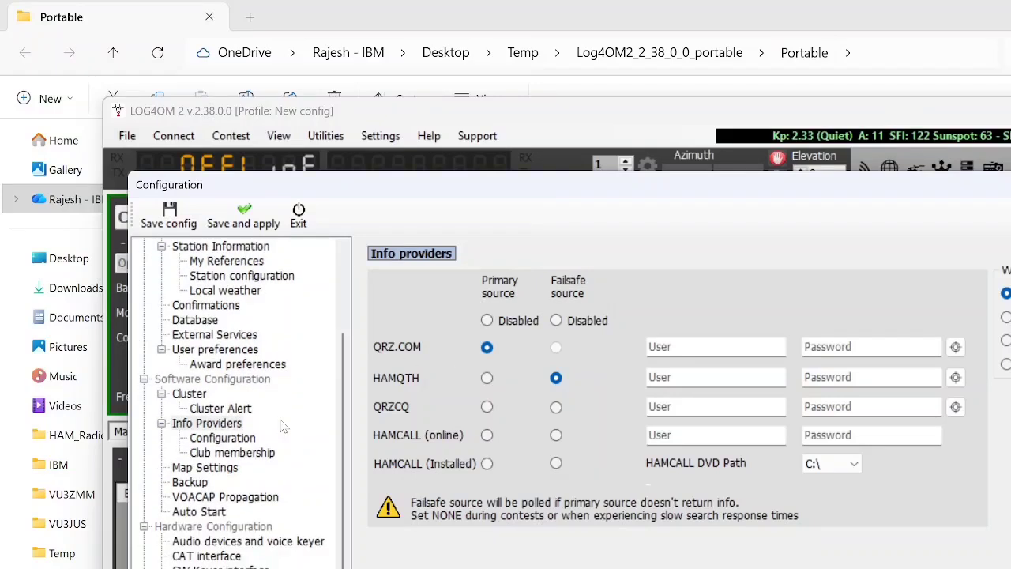
scroll(276, 427, up, 3)
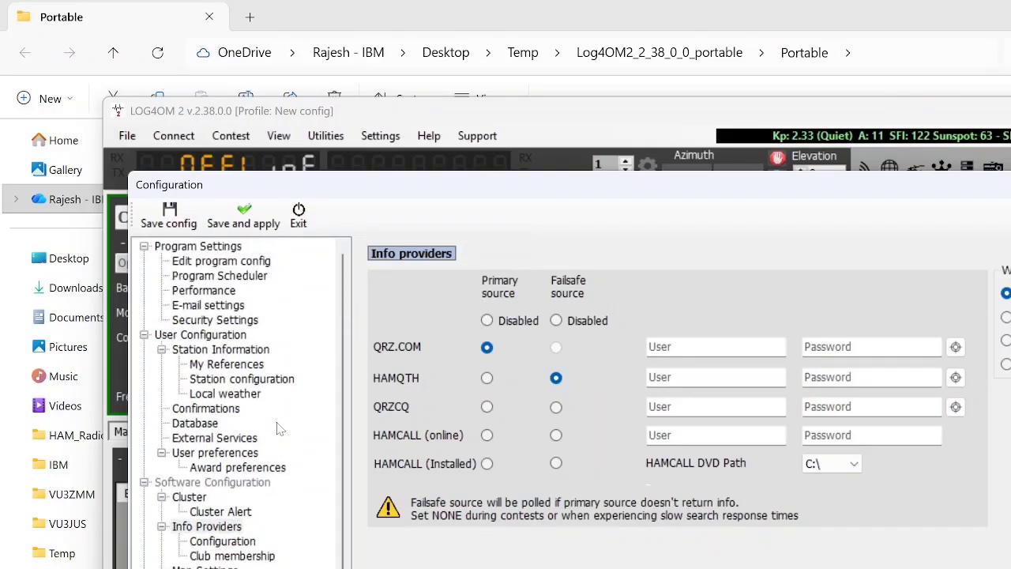
scroll(276, 427, down, 3)
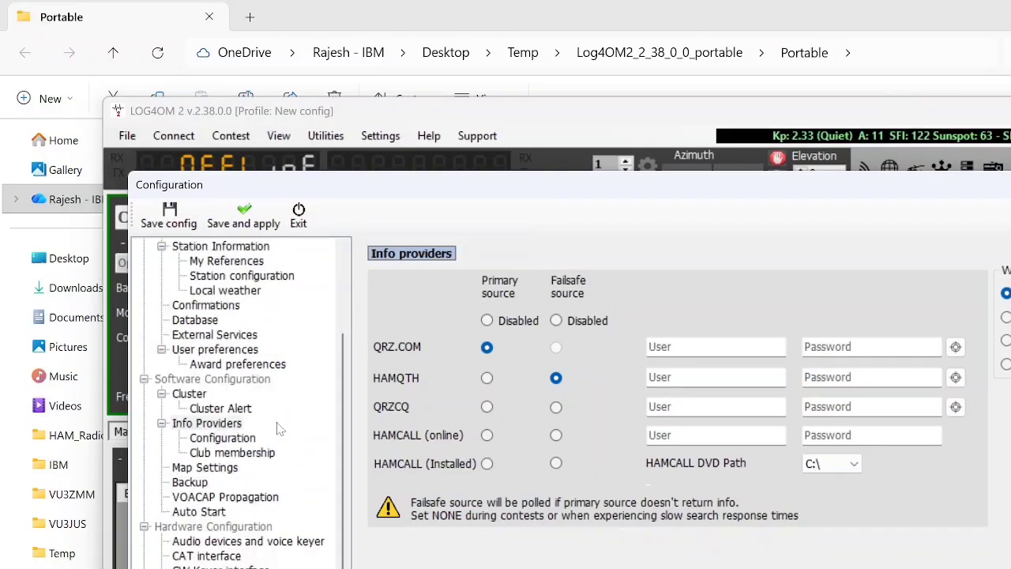
click(211, 558)
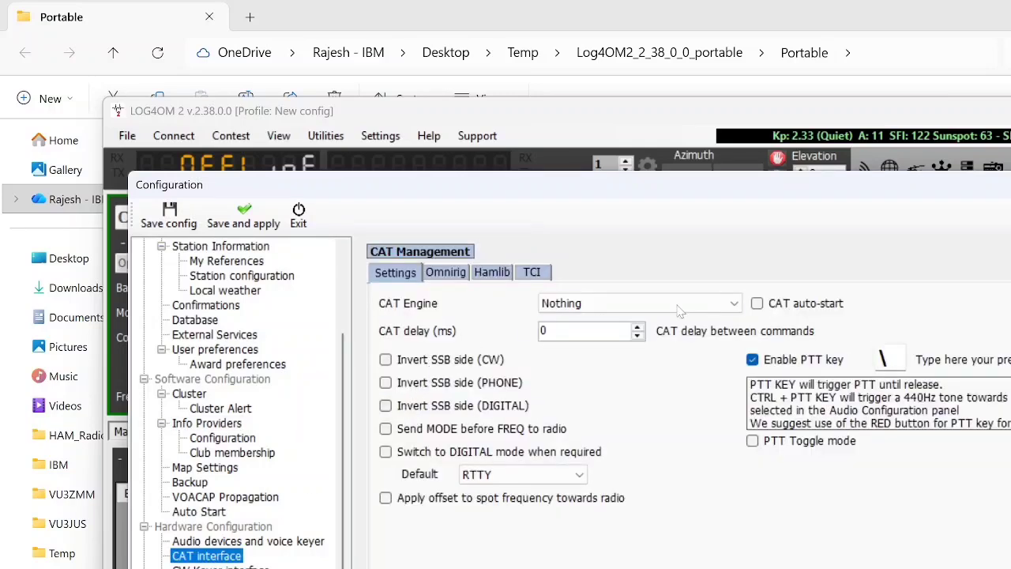
click(727, 304)
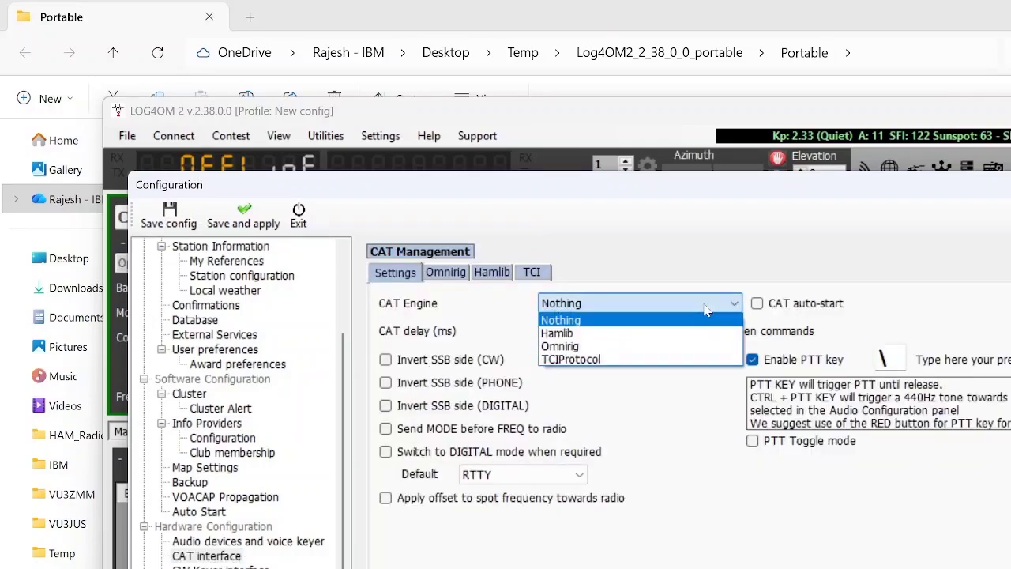
click(612, 336)
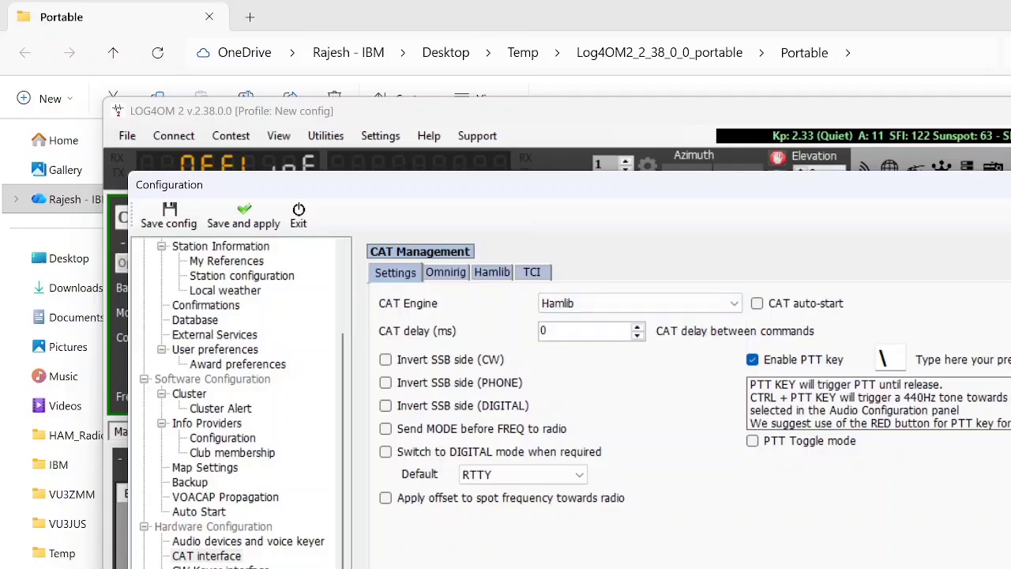
Step: Examine the rig model, serial port and baud rate choices in the Hamlib parameters without changing them
click(492, 274)
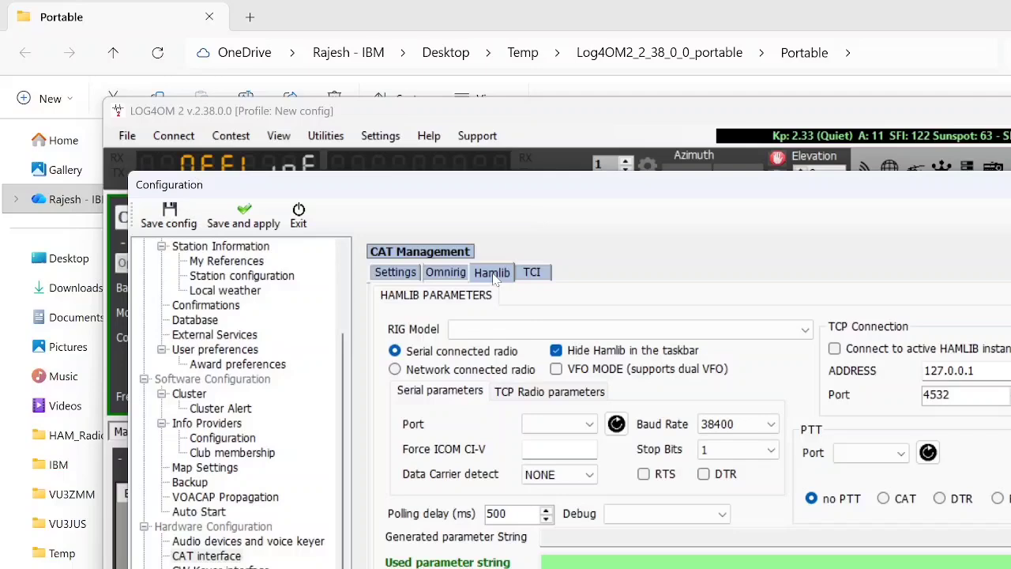
click(580, 327)
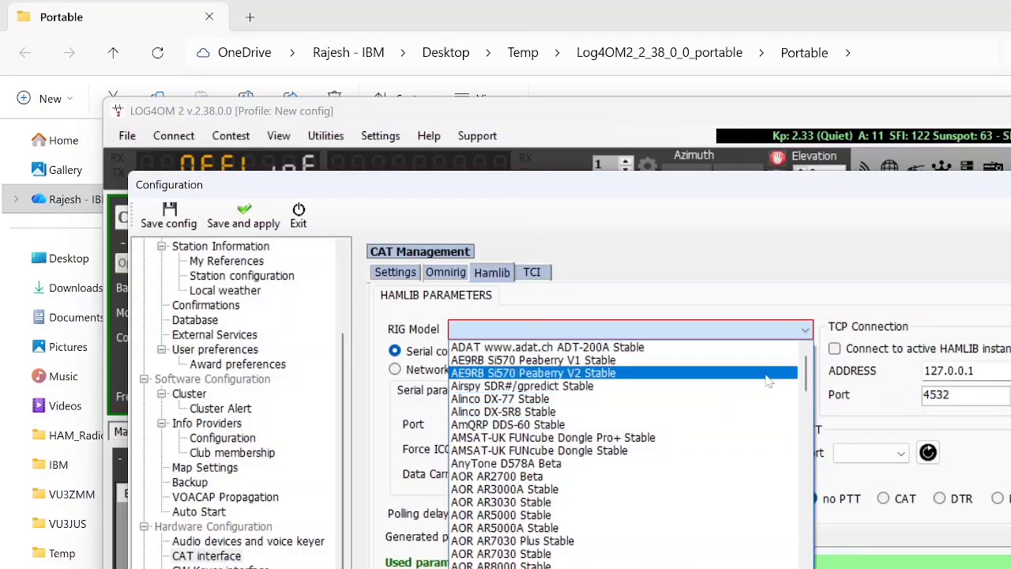
drag(806, 377, 768, 350)
click(749, 230)
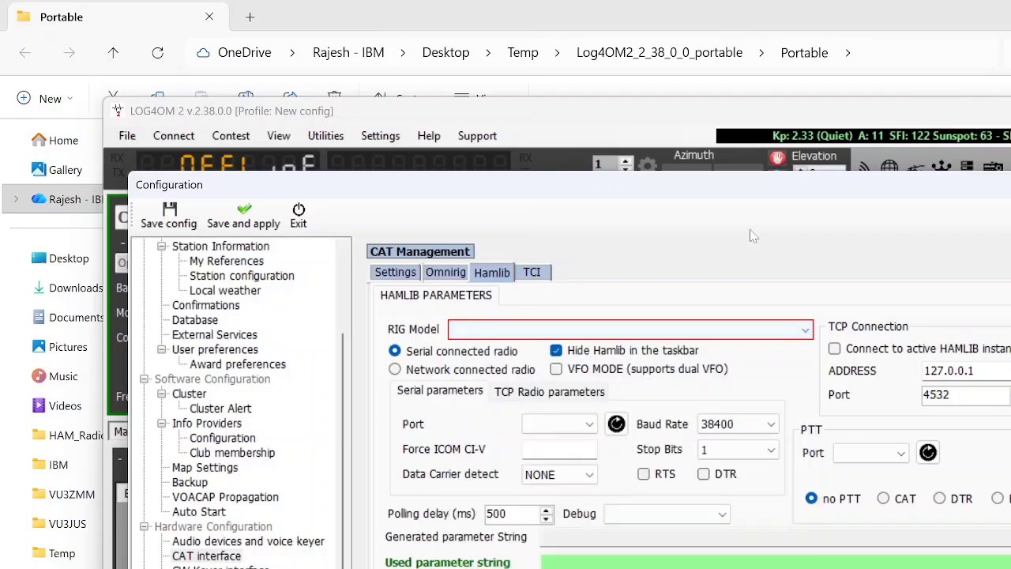
click(564, 428)
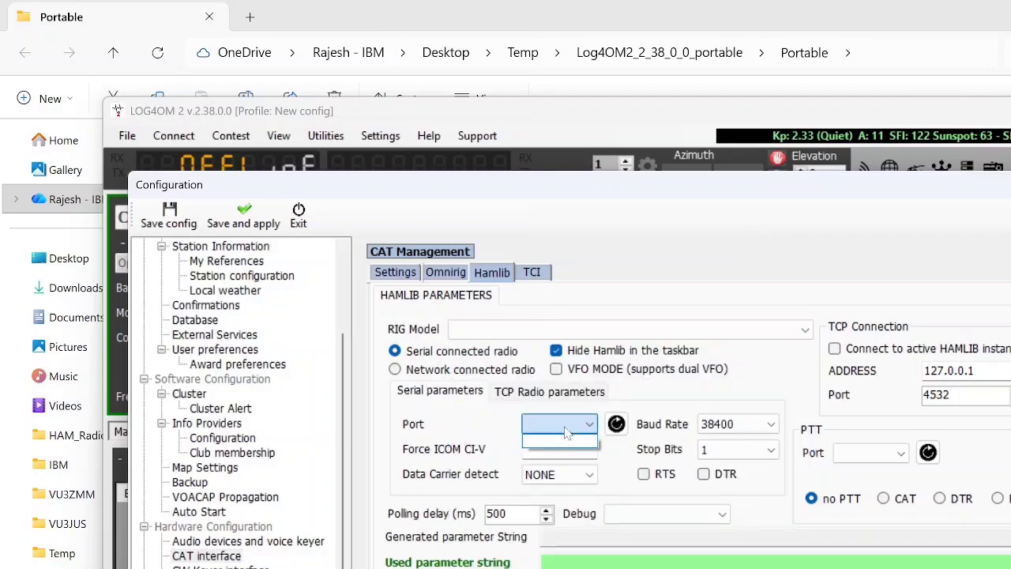
click(565, 425)
click(743, 430)
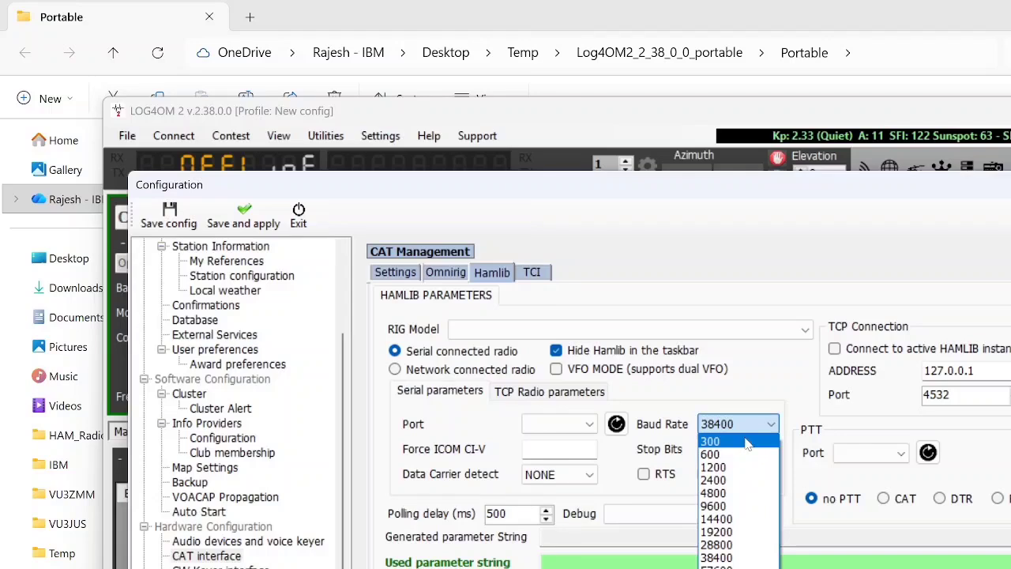
click(500, 440)
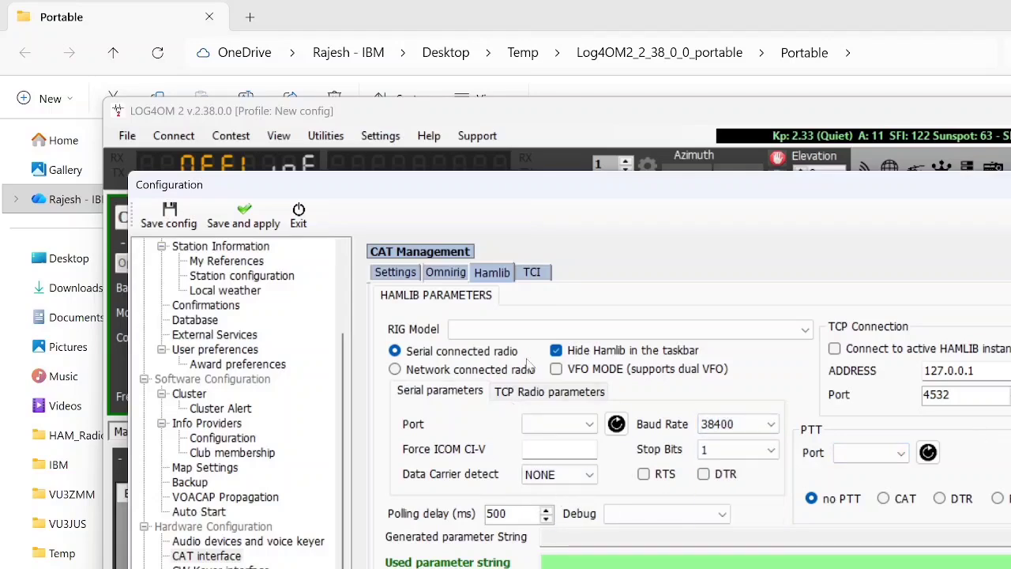
Step: Switch Hamlib to a network connected radio and inspect the TCP radio parameters and TCP connection address
click(397, 373)
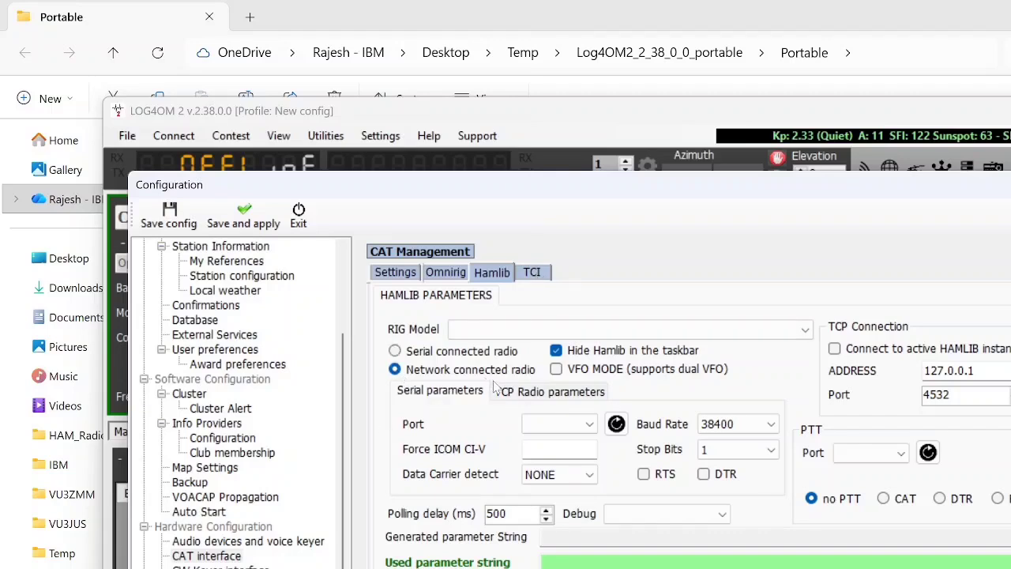
click(544, 395)
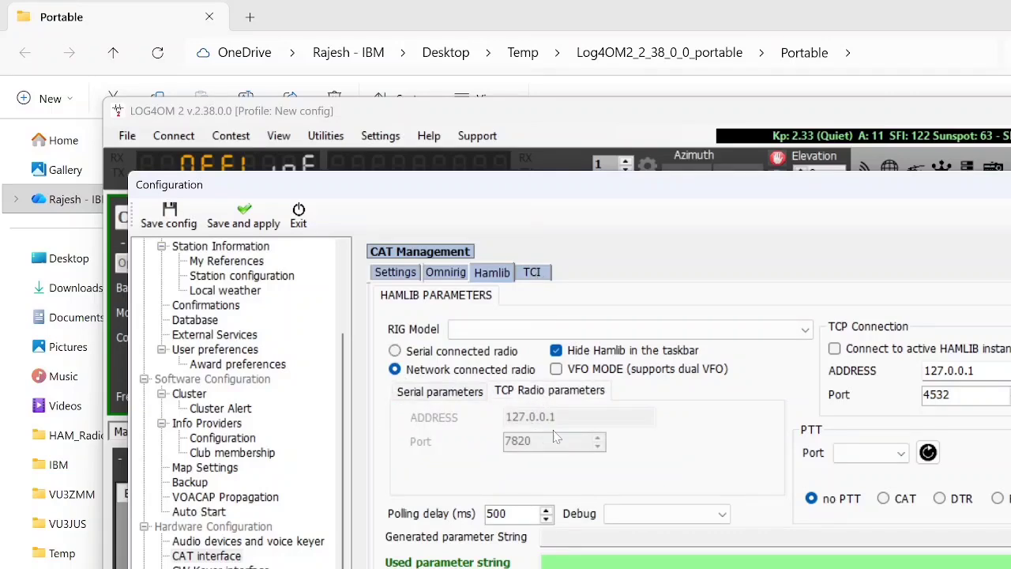
double_click(949, 371)
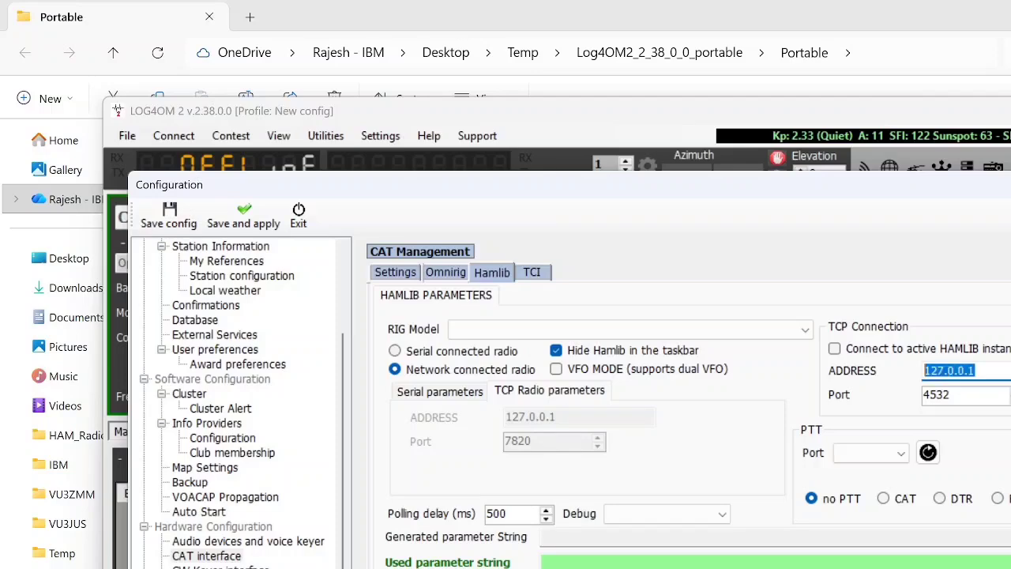
key(Tab)
Step: Set the Hamlib rig model to Kenwood TM-D700 Stable and use the serial connected radio option
click(551, 330)
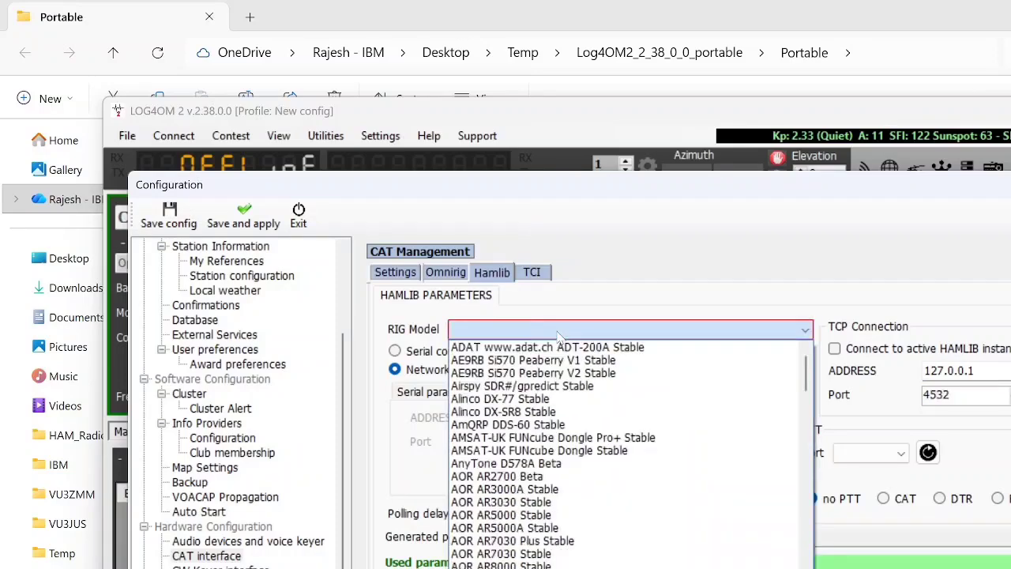
scroll(646, 562, down, 20)
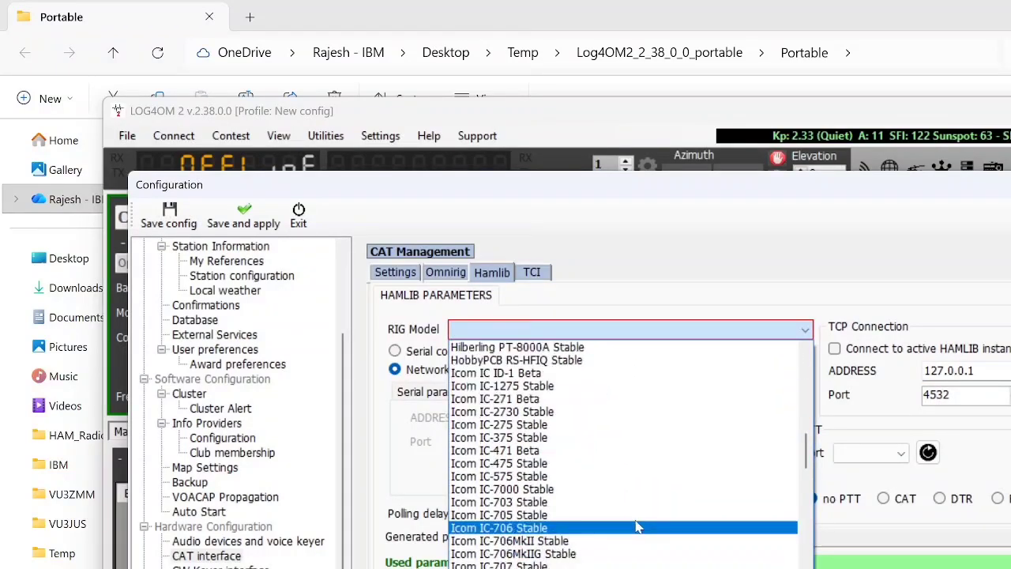
scroll(638, 526, down, 20)
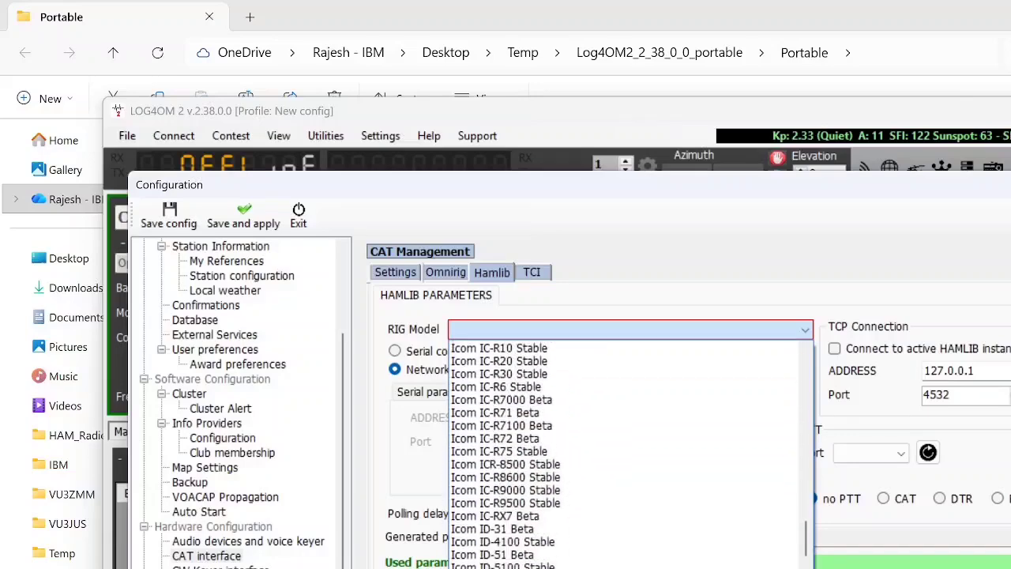
scroll(569, 432, down, 8)
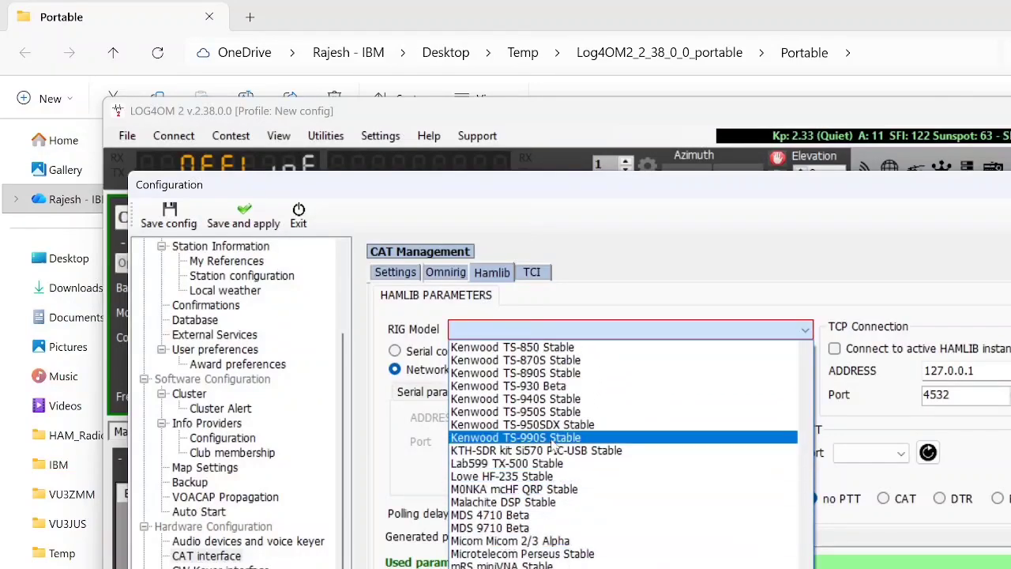
scroll(569, 432, up, 6)
click(560, 406)
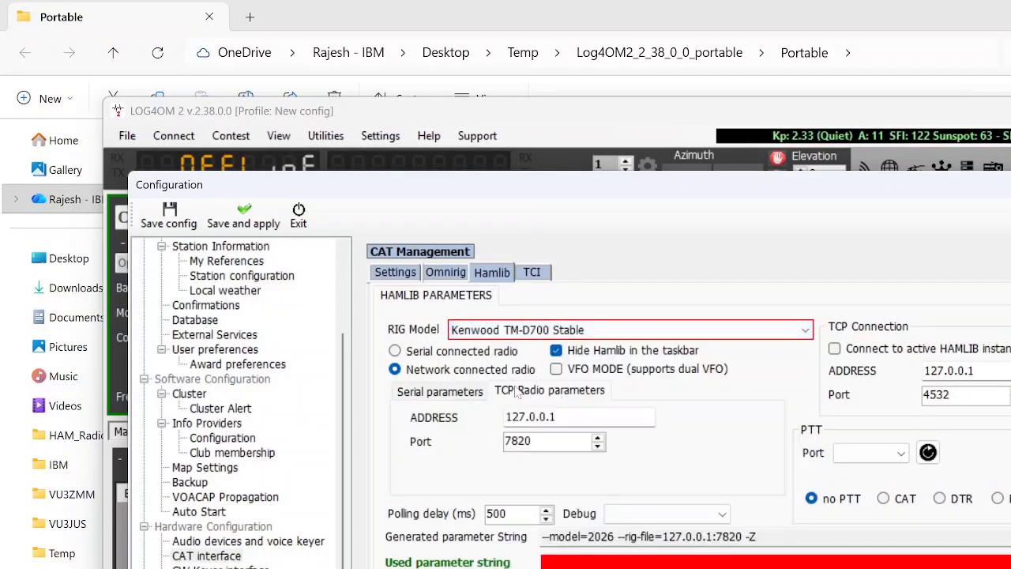
click(425, 351)
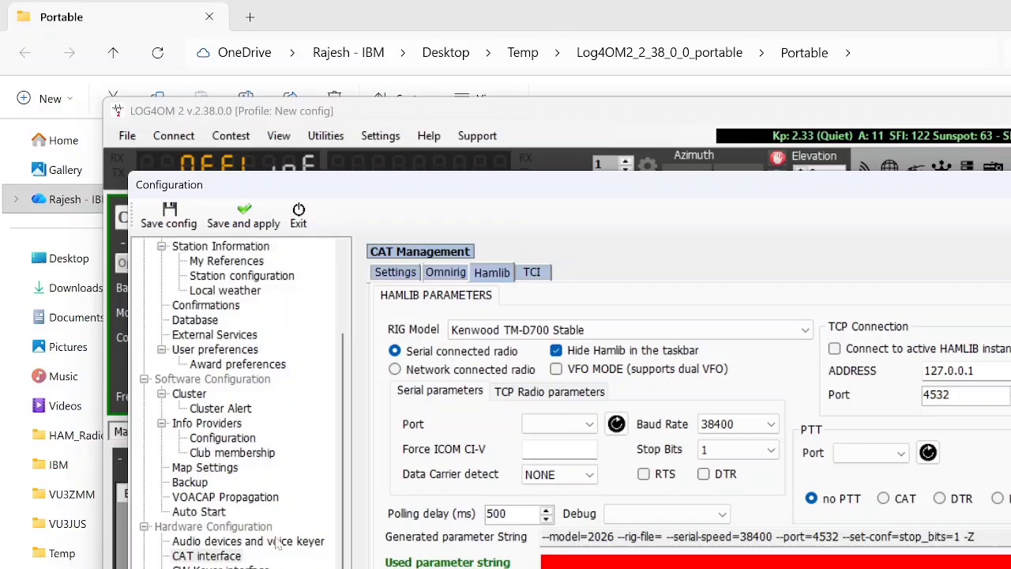
Step: Review the station configuration, references, user configuration and station information pages
scroll(276, 543, up, 3)
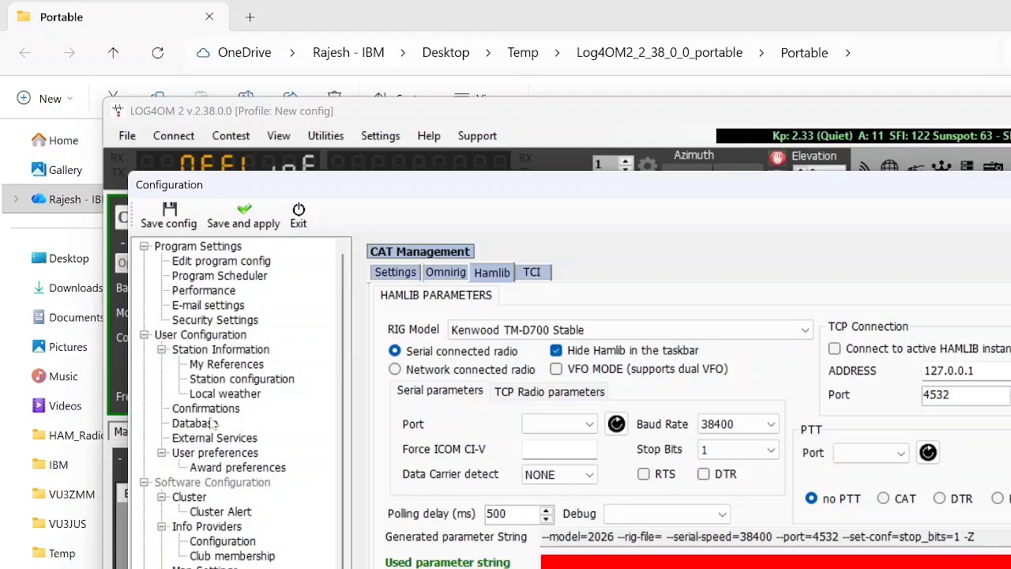
click(230, 390)
click(229, 379)
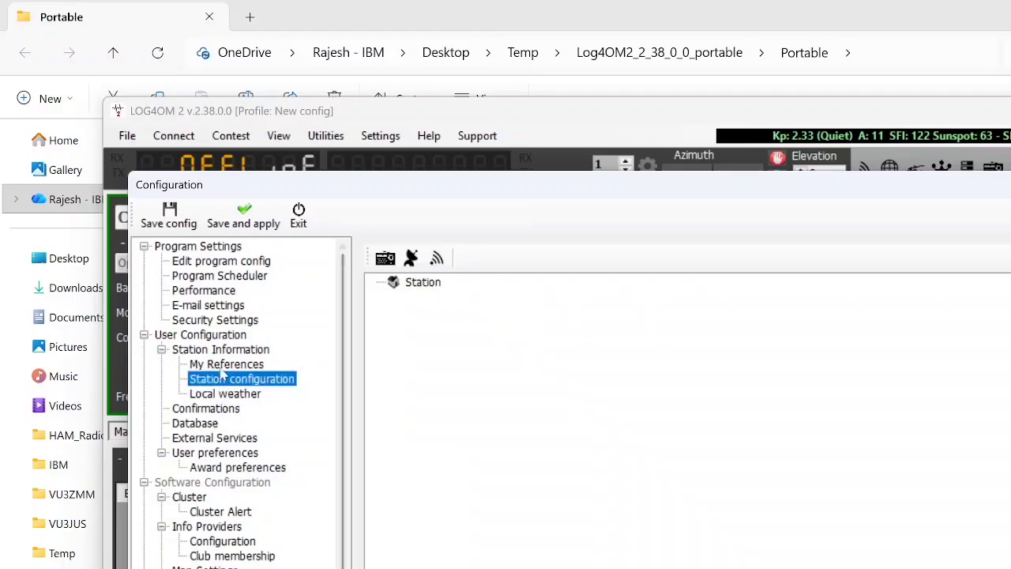
click(237, 363)
click(237, 351)
click(239, 336)
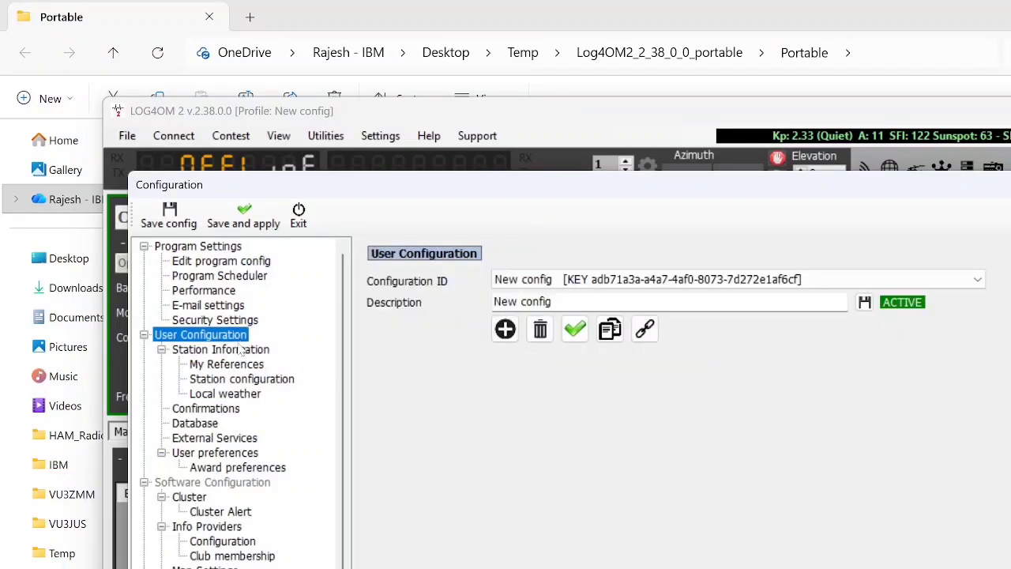
click(236, 352)
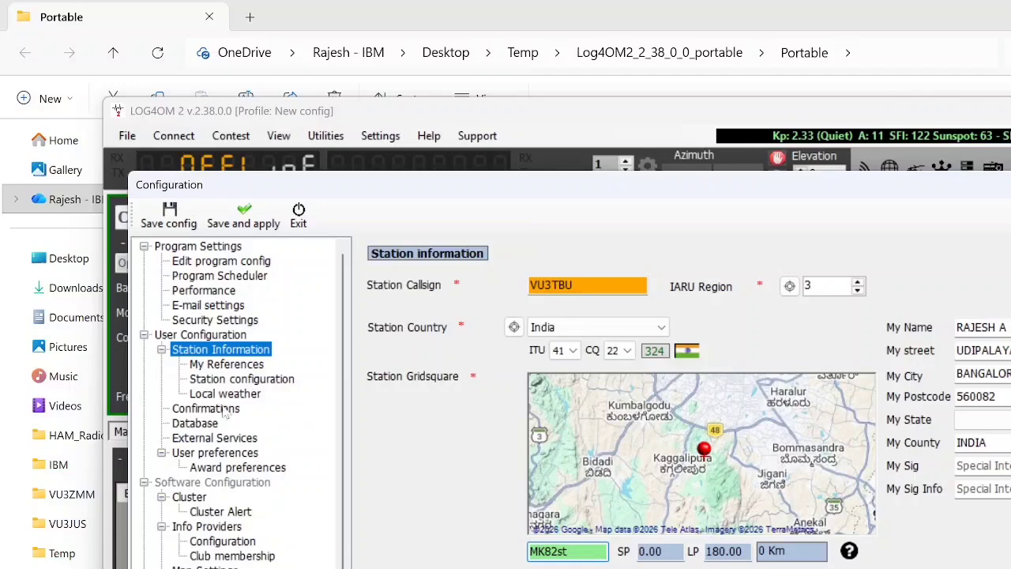
Step: Review the database, external services, info providers and CAT interface pages, and exit the configuration
click(205, 425)
click(249, 439)
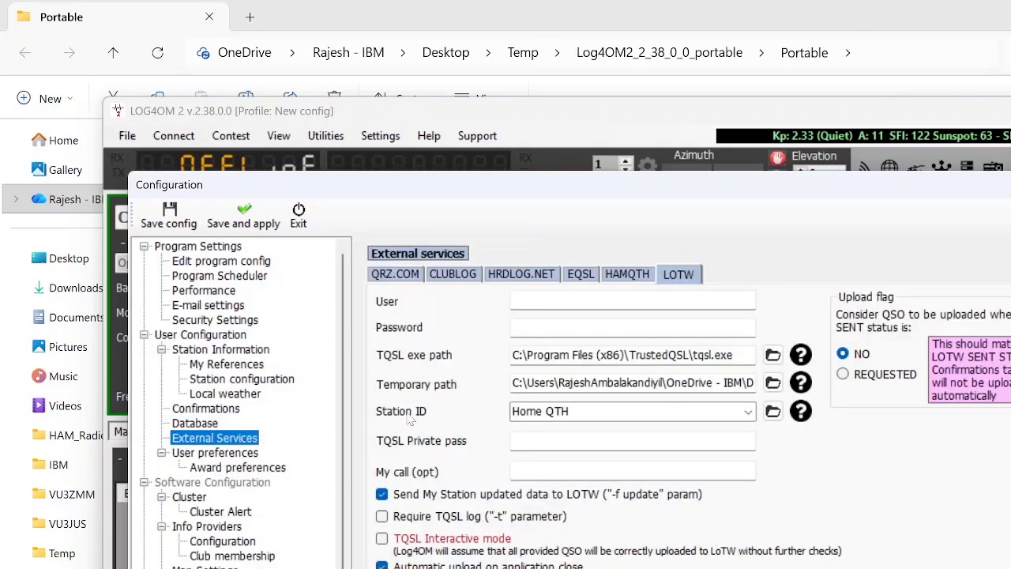
click(226, 528)
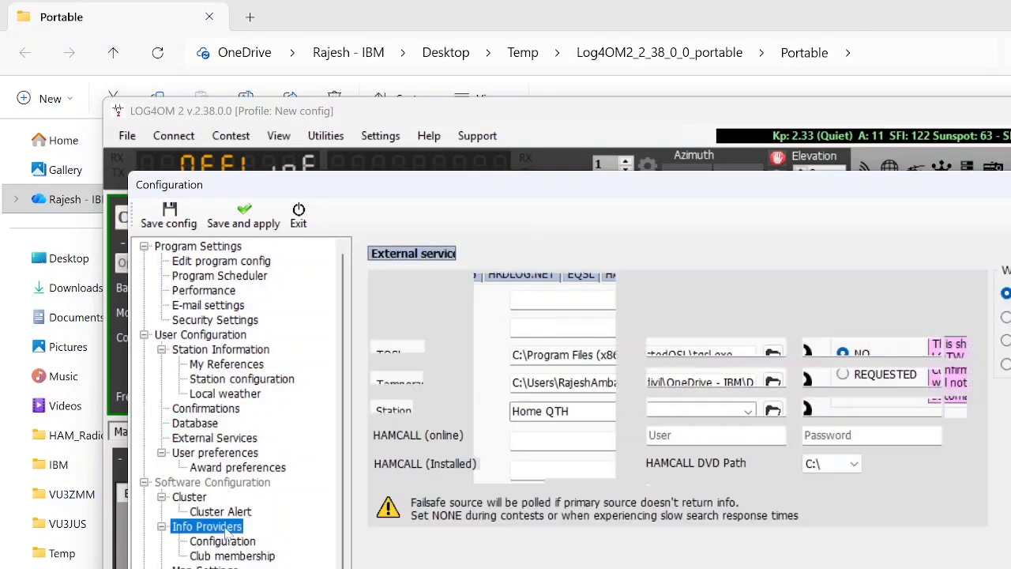
click(226, 543)
click(235, 527)
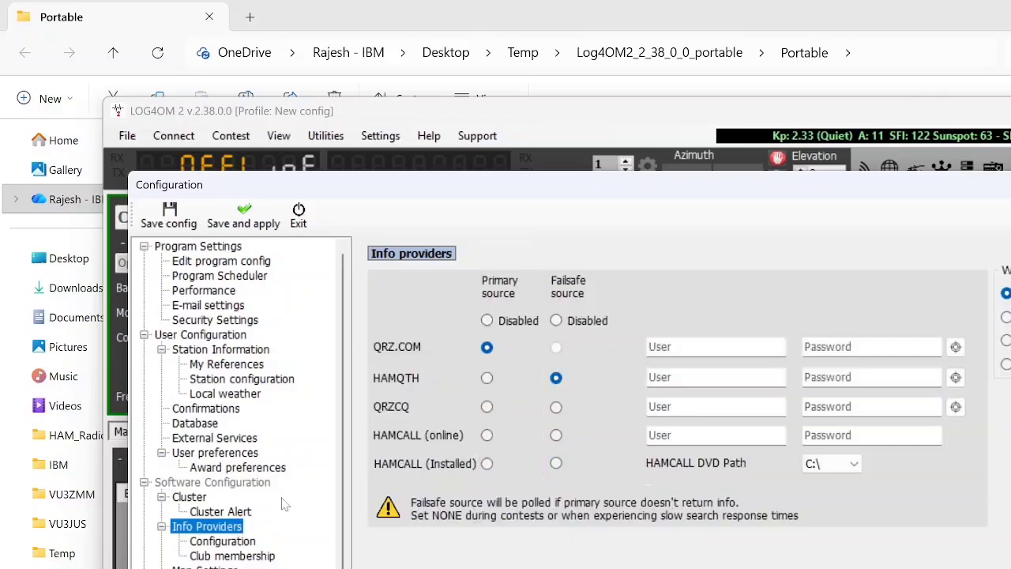
scroll(227, 552, down, 2)
click(224, 555)
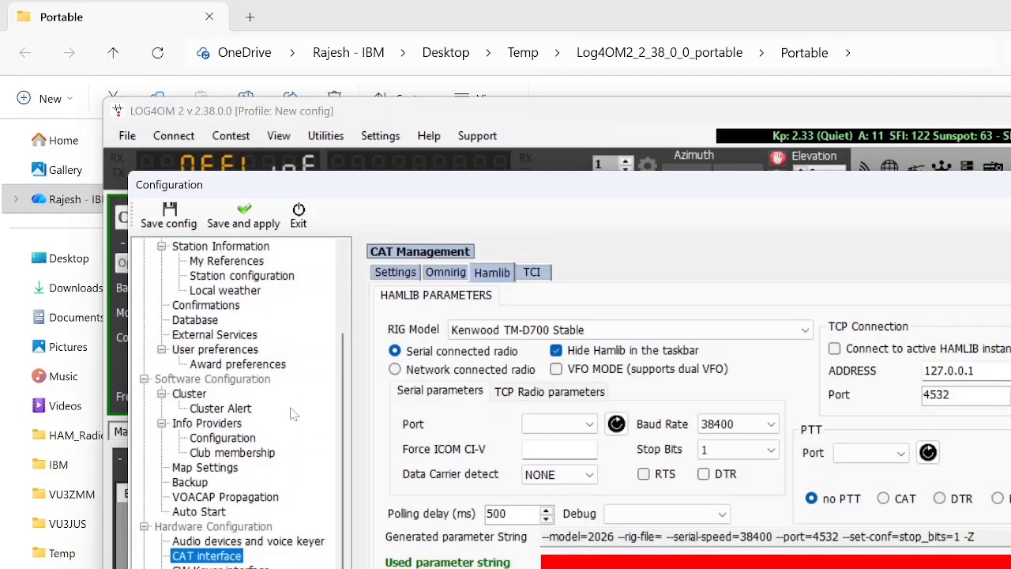
scroll(273, 405, up, 2)
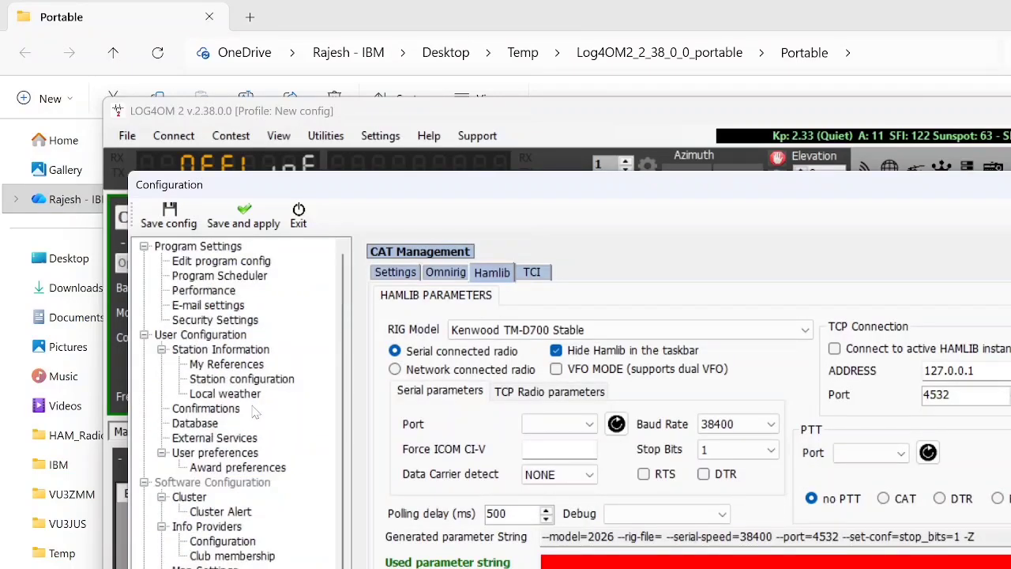
click(298, 214)
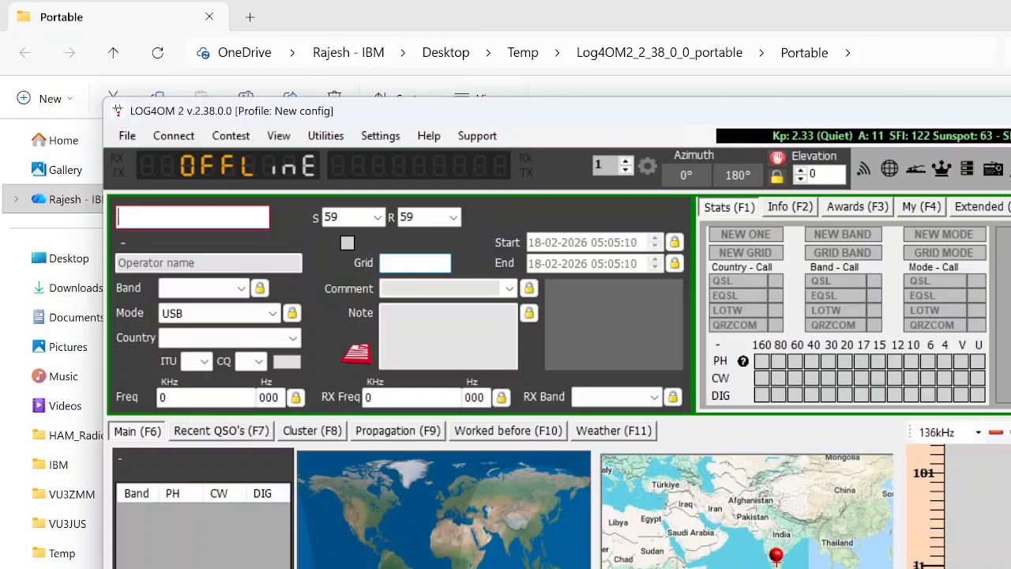
Step: Show the recent QSOs list of the New config profile and quit the portable Log4OM instance
click(216, 430)
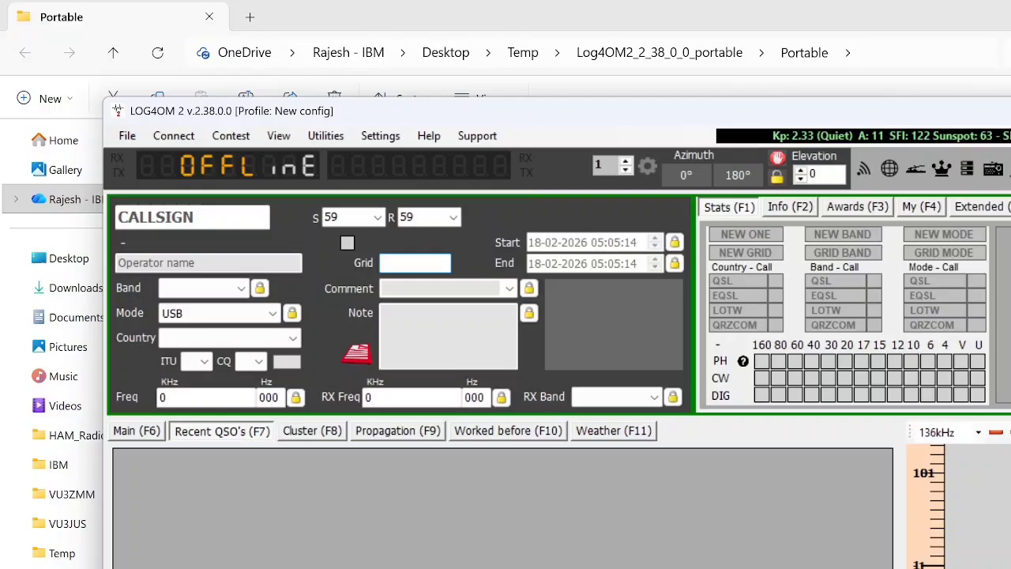
key(alt+F4)
click(661, 472)
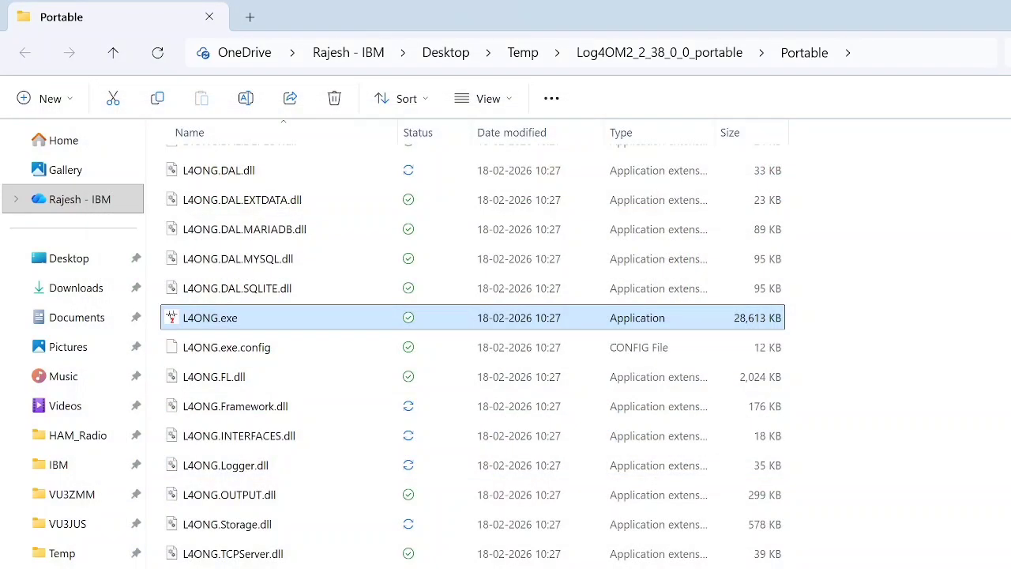
Step: Browse to the Desktop folder and launch the Log4OM instance that holds the existing station profile
click(64, 270)
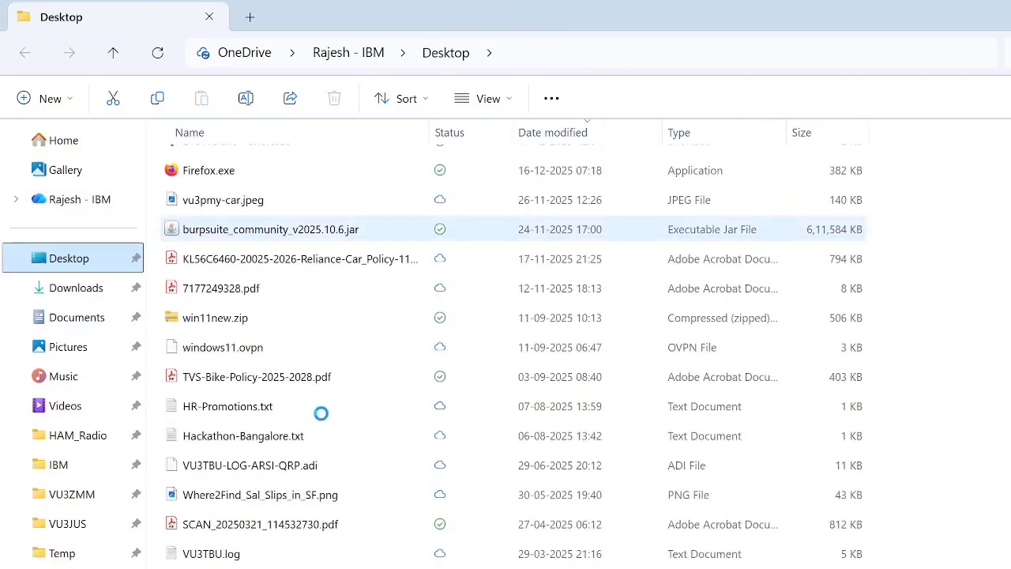
scroll(339, 411, up, 1)
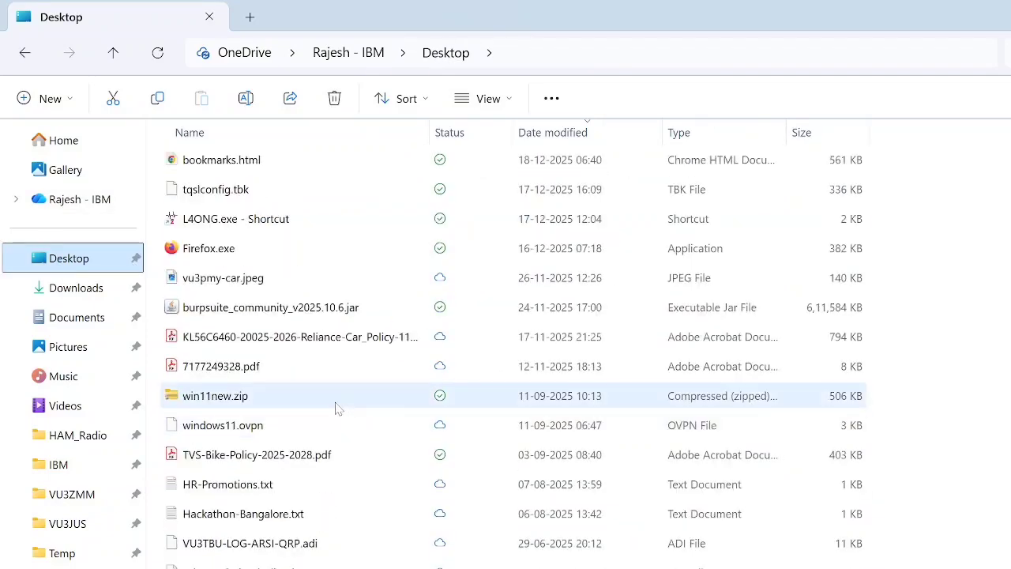
scroll(308, 468, up, 5)
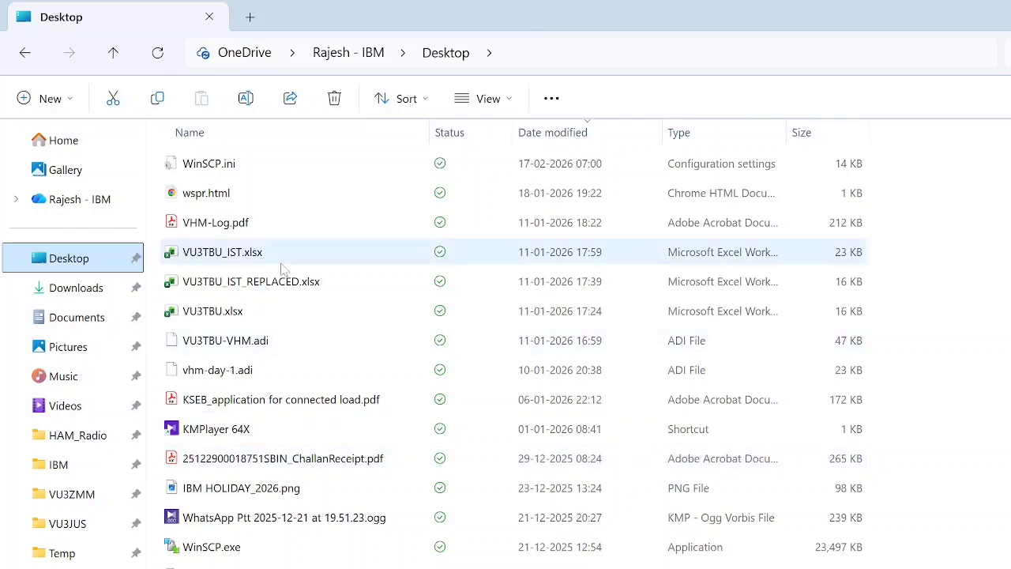
click(281, 264)
click(281, 263)
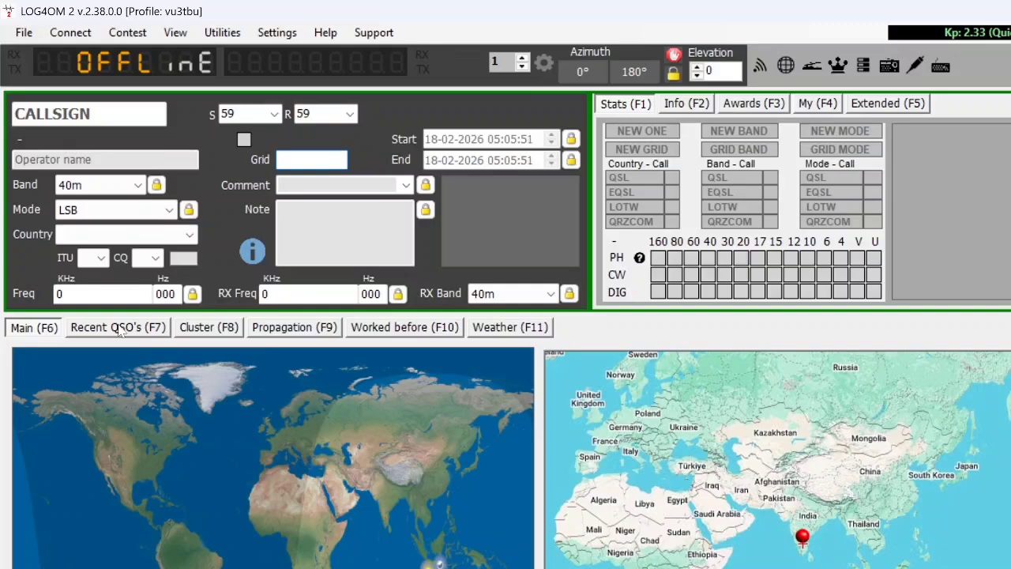
Step: Show the recent QSOs, enter the station's own callsign in the contact entry and view its looked-up info details
click(118, 329)
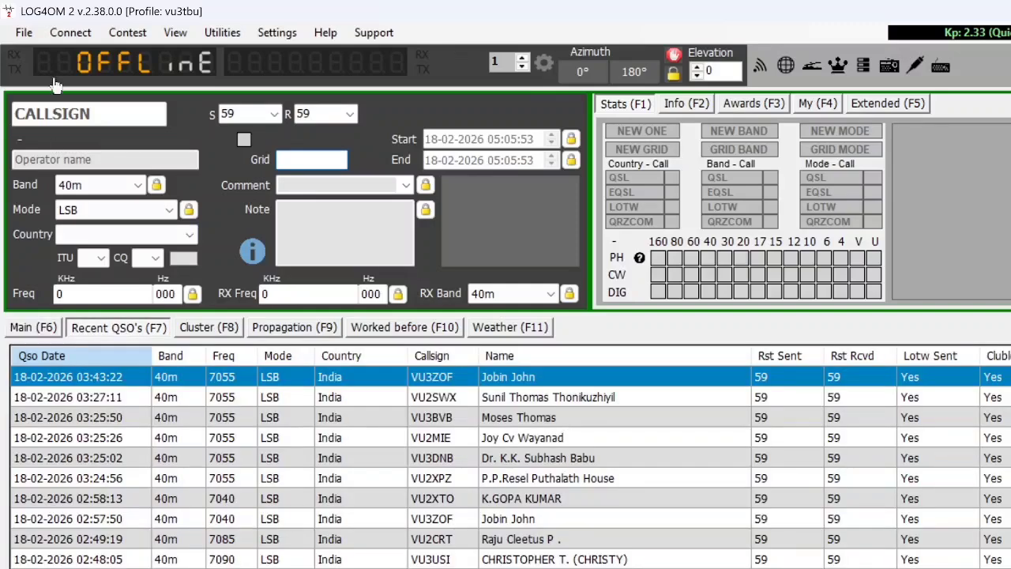
click(59, 114)
text(VU3TBU)
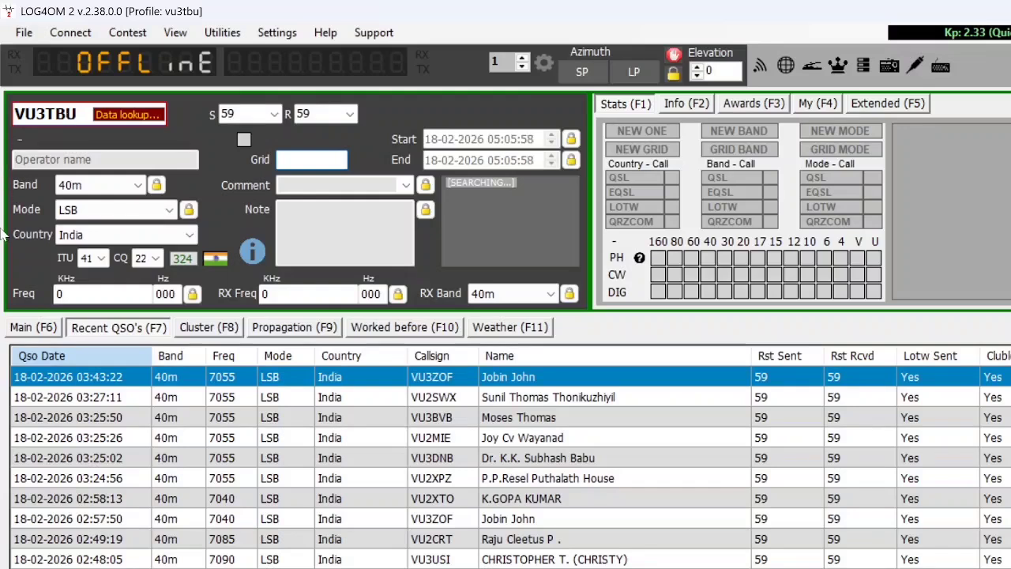
key(Tab)
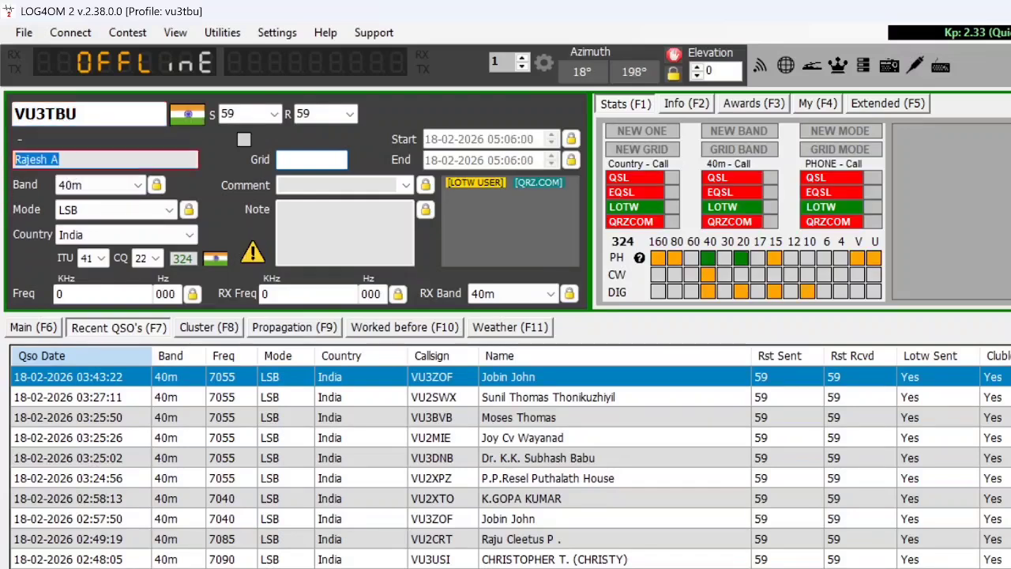
click(679, 105)
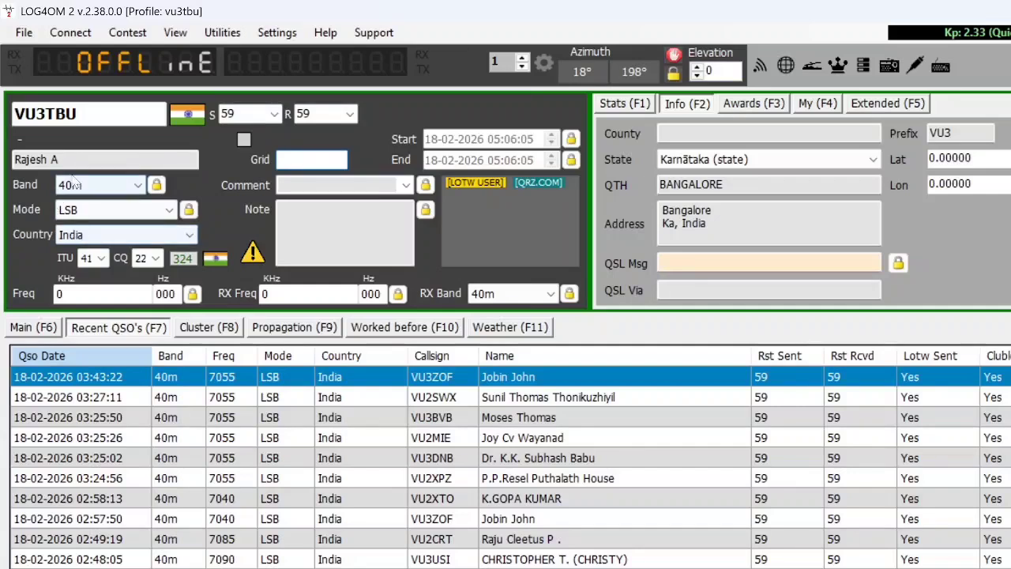
Step: Select the contact's frequency value and show the CAT interface with its Hamlib connection parameters
drag(76, 293, 2, 299)
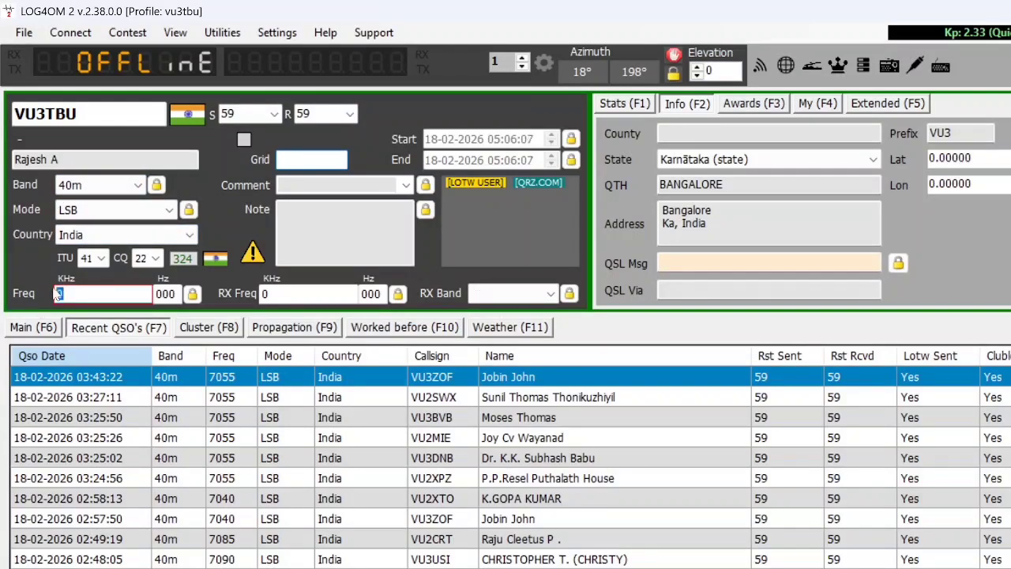
click(71, 33)
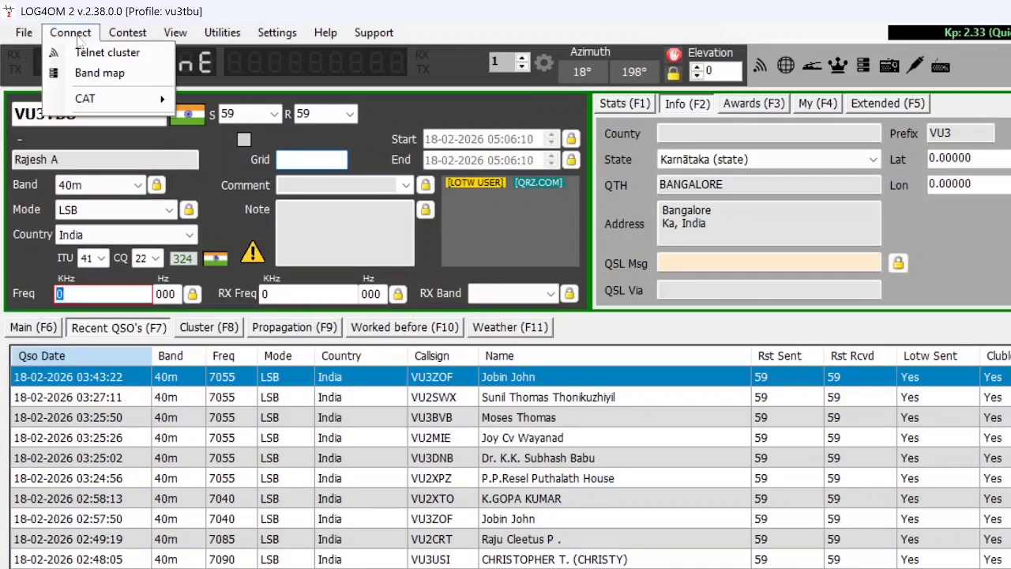
mouse_move(109, 101)
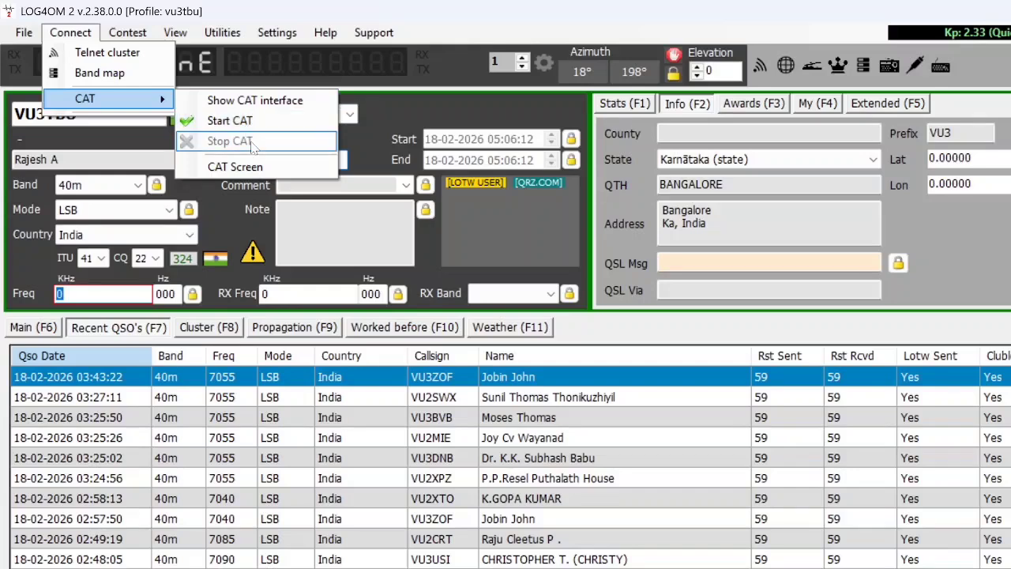
click(244, 101)
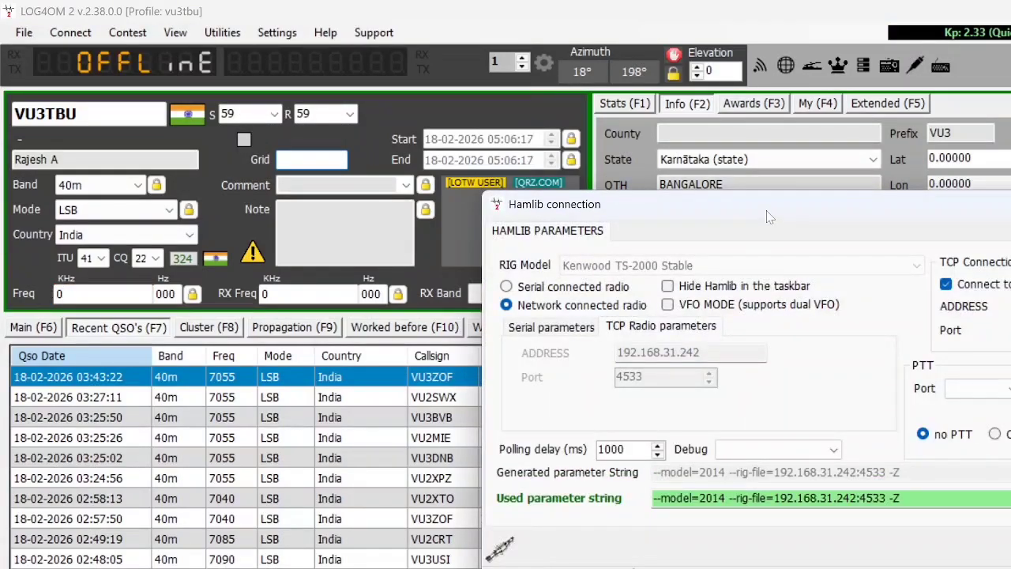